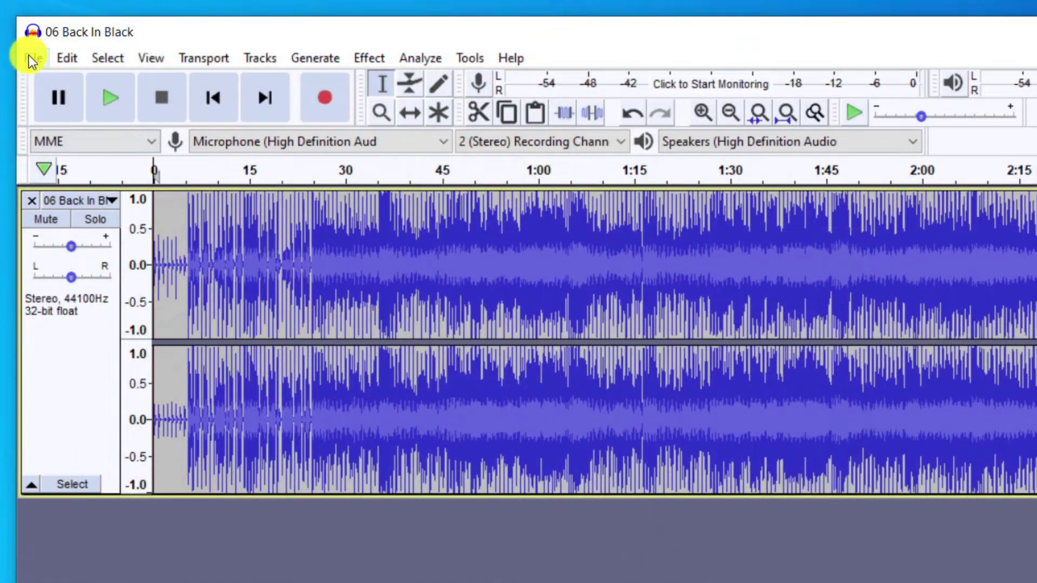
Begin exporting 06 Back In Black as a WAV file from File > Export
left_click(30, 57)
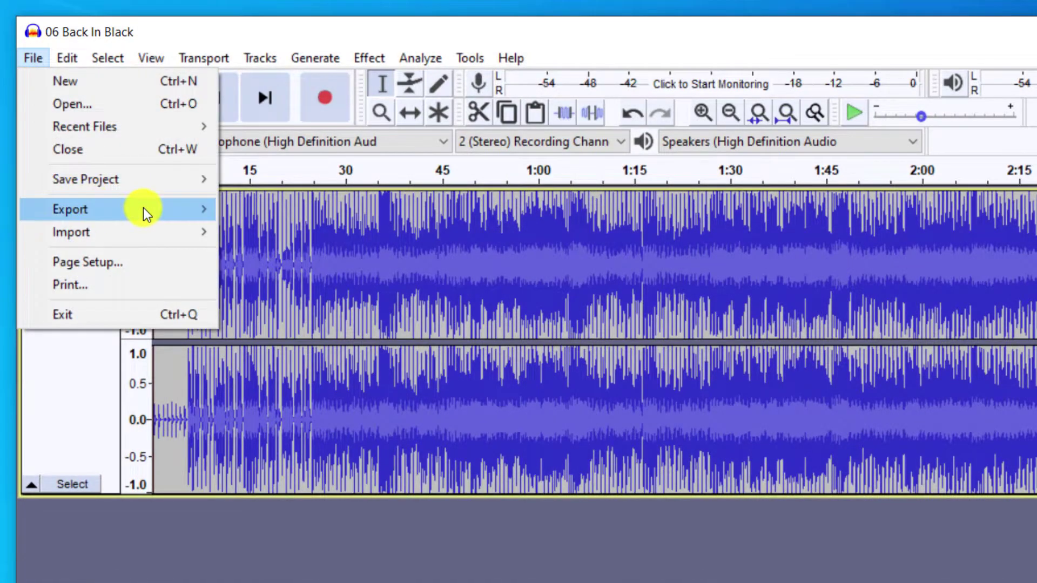
mouse_move(144, 208)
left_click(379, 231)
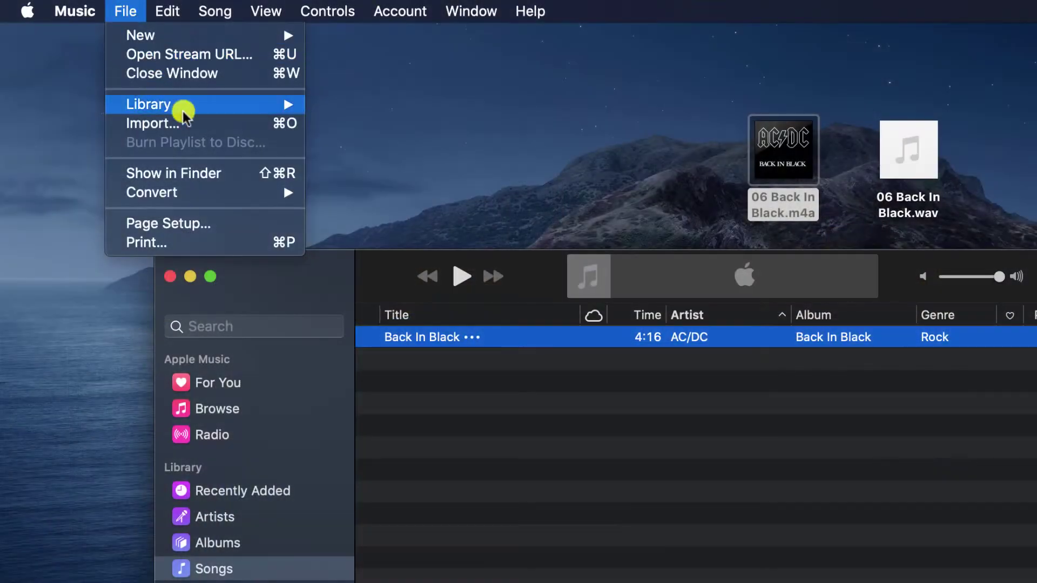
Create a WAV version of Back In Black in Apple Music via File > Convert
mouse_move(273, 192)
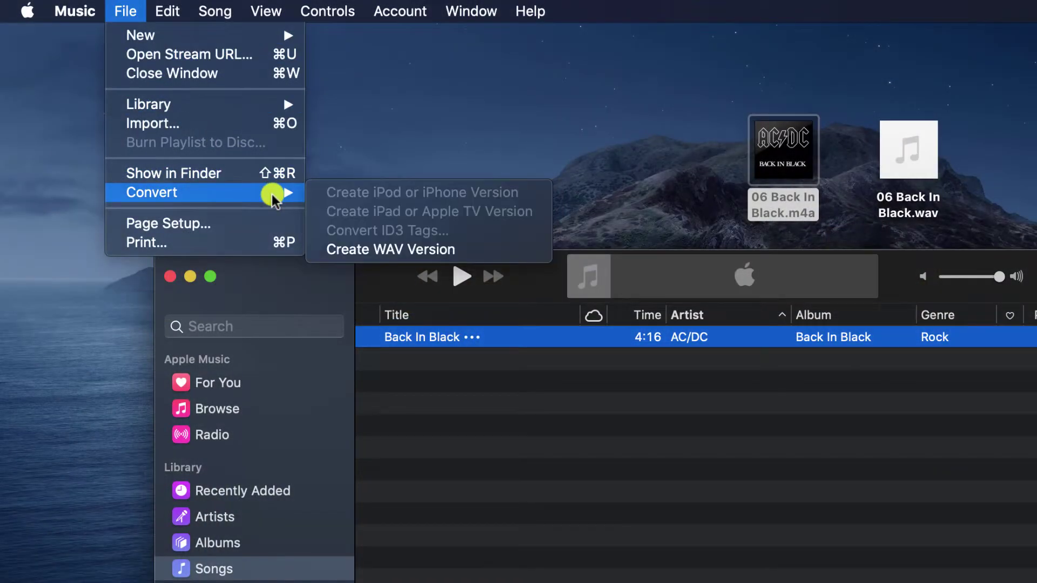
left_click(419, 250)
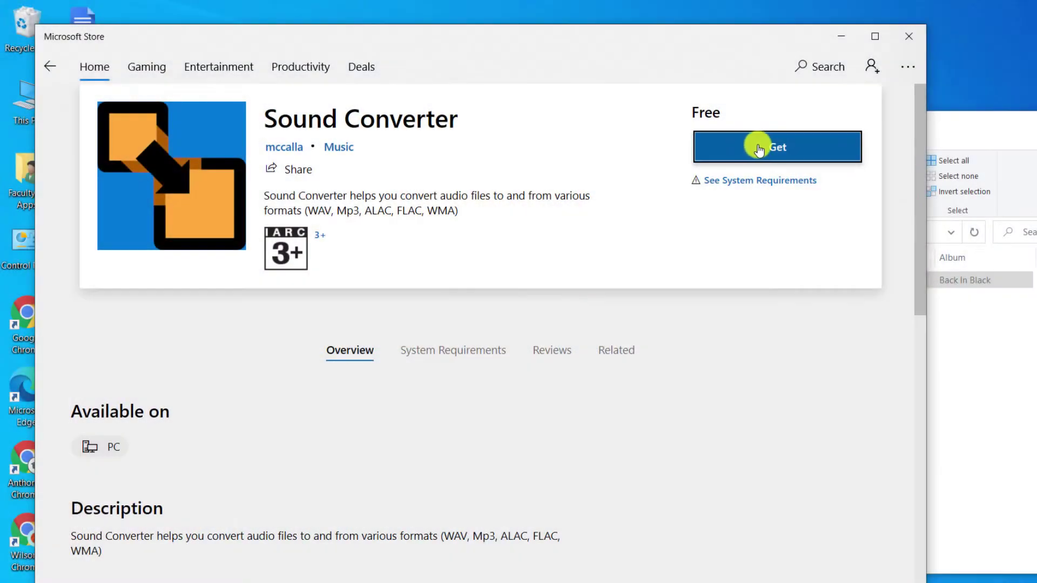
Get the free Sound Converter app from its Microsoft Store page
left_click(773, 153)
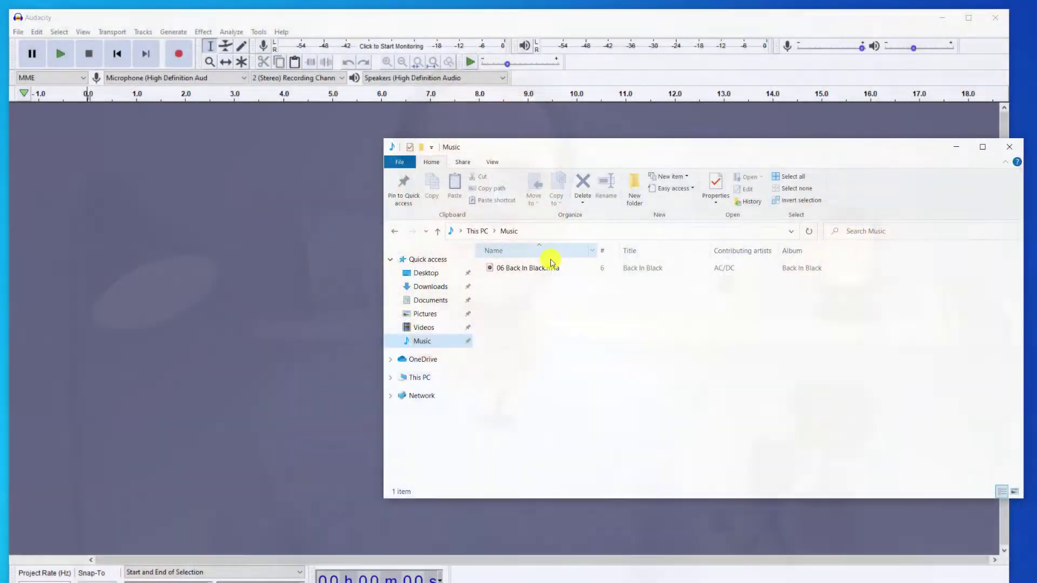
left_click(519, 270)
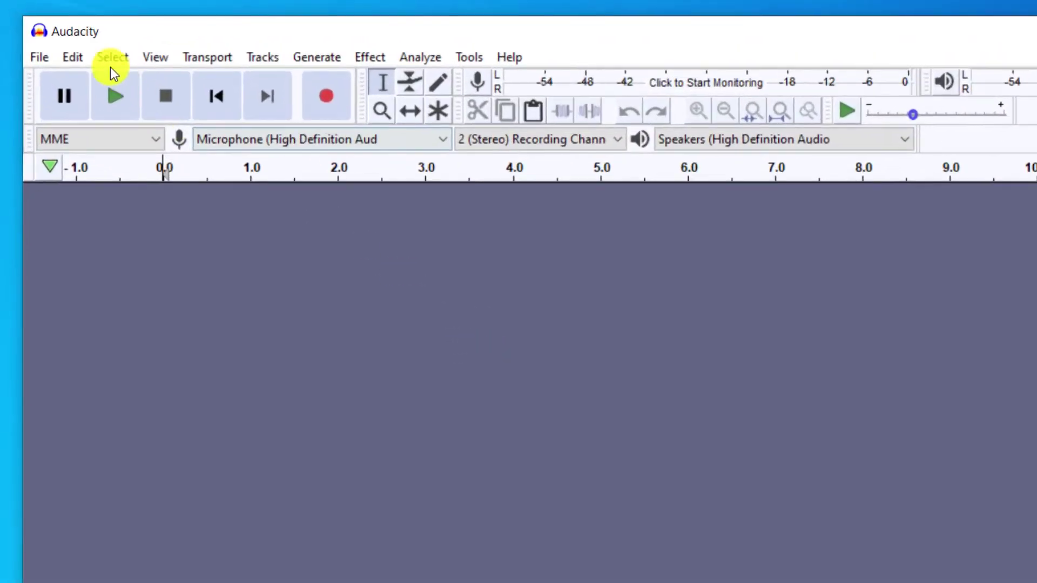
Check the FFmpeg library in Libraries preferences and request its download help page
left_click(52, 41)
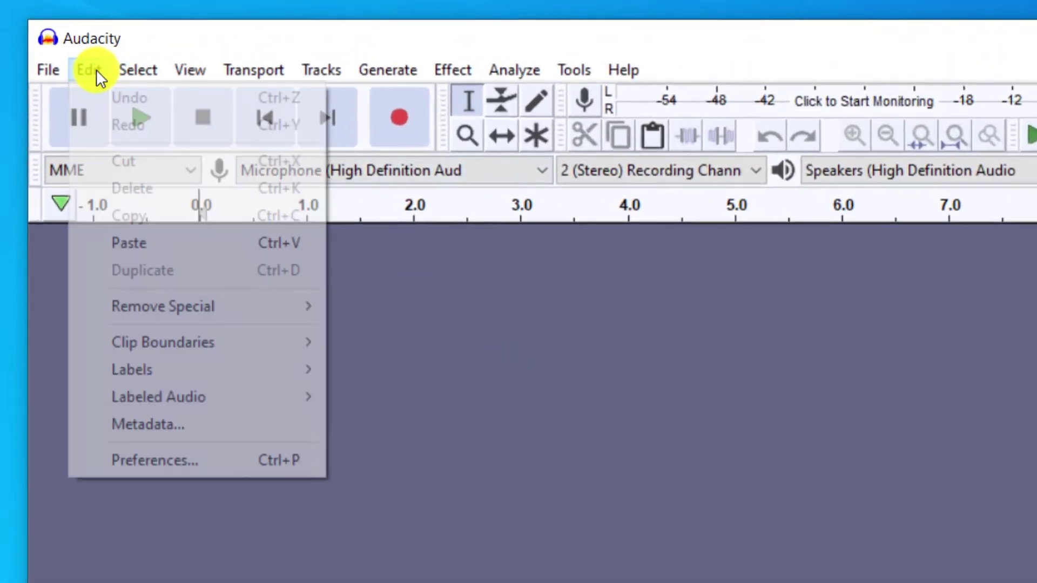
left_click(216, 461)
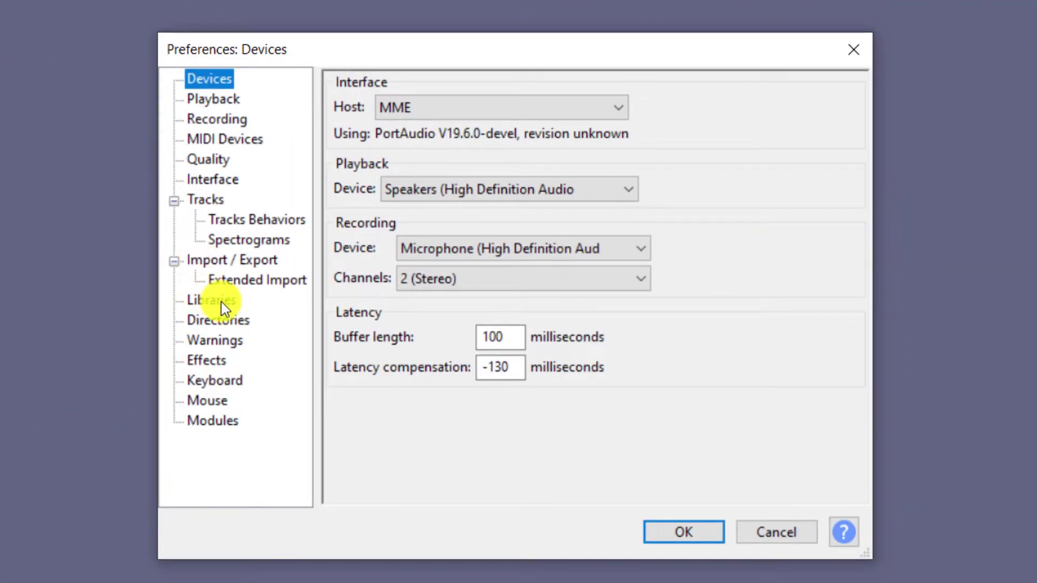
left_click(222, 304)
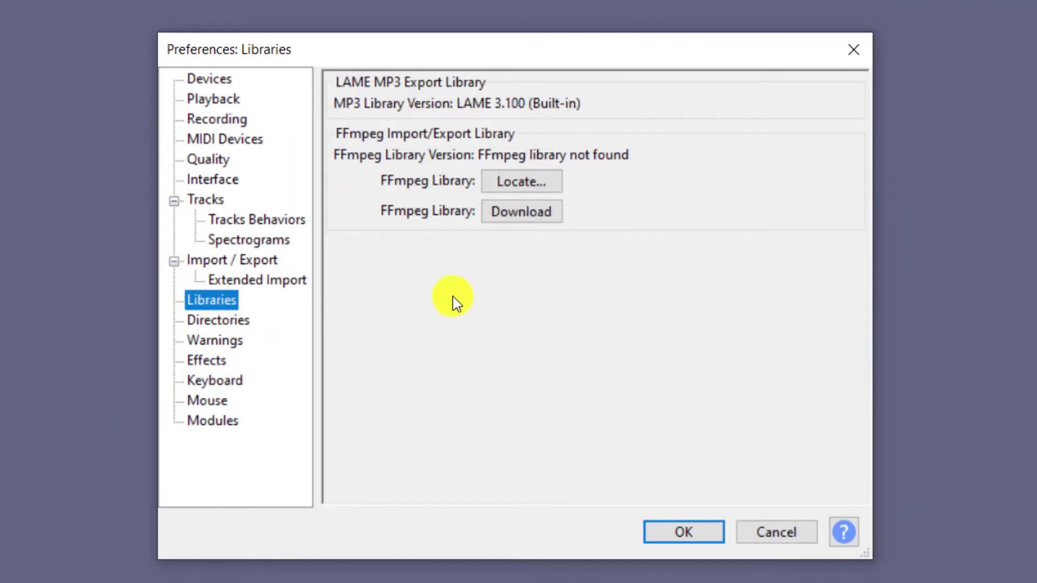
left_click(522, 214)
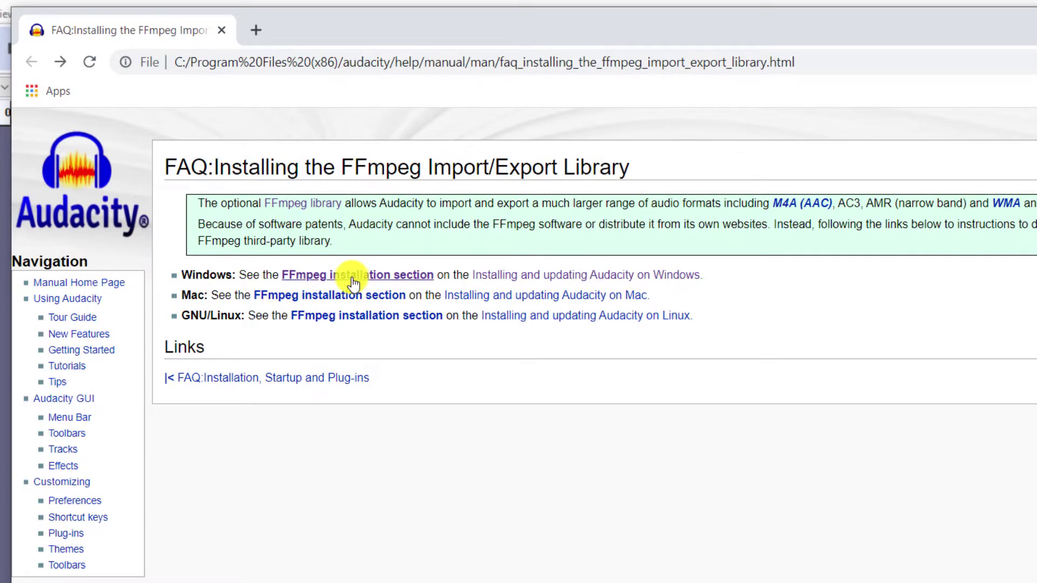
Follow the Installing FFmpeg for Windows links to the lame.buanzo.org download page
left_click(353, 281)
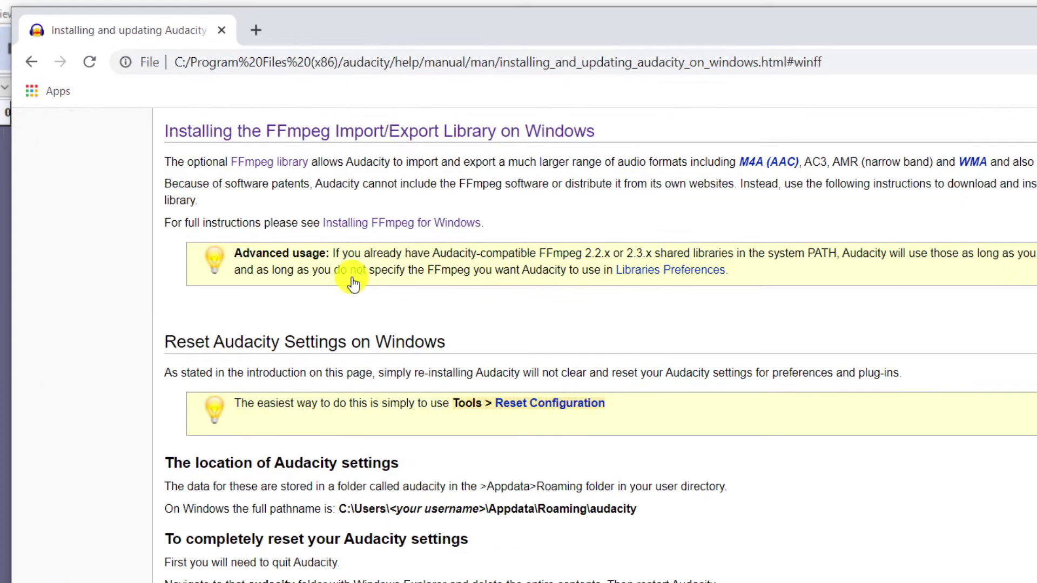
left_click(416, 226)
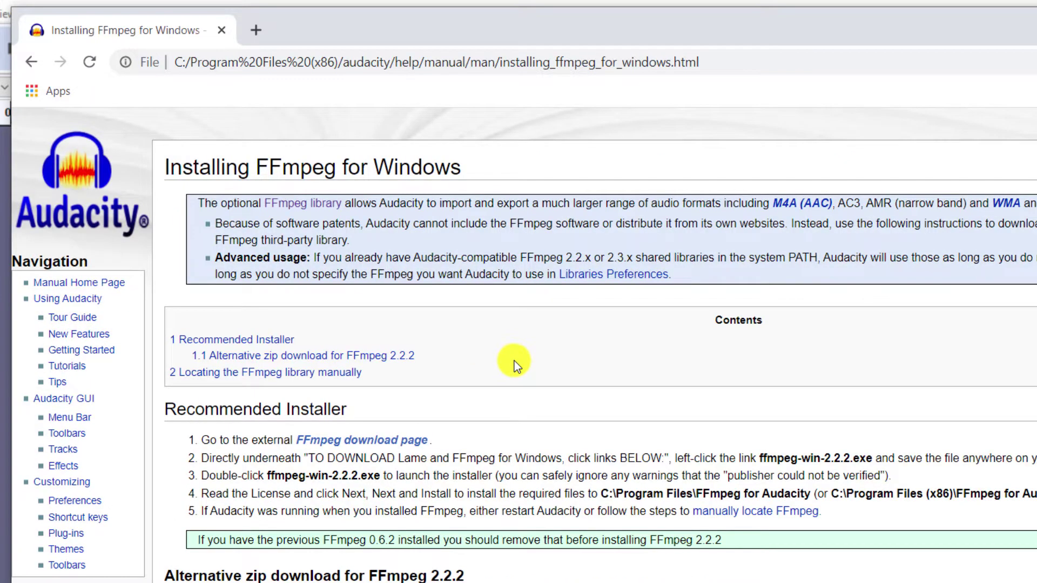
left_click(412, 444)
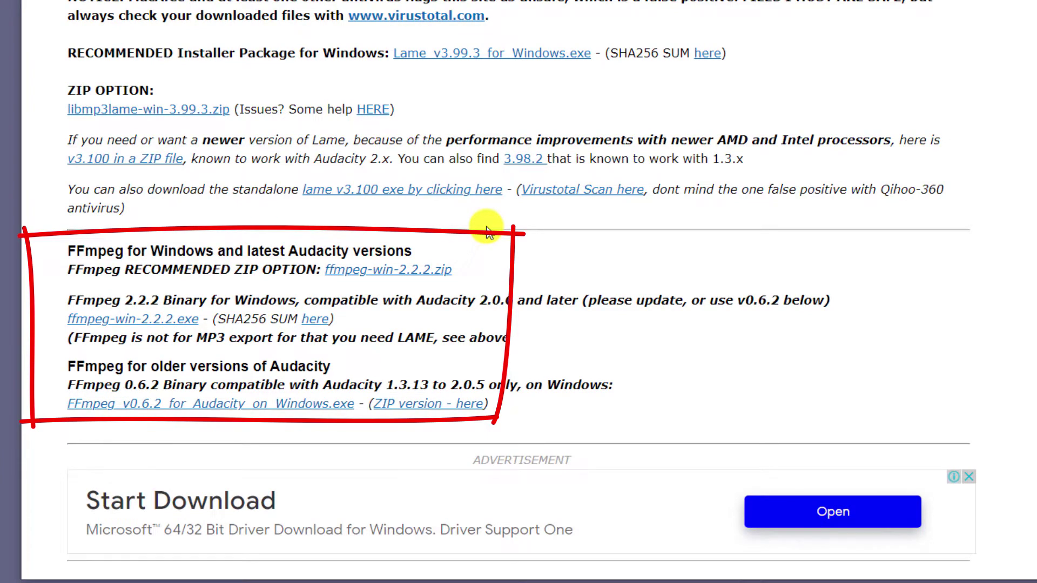
Download ffmpeg-win-2.2.2.exe and run its setup with default language through to Finish
left_click(162, 322)
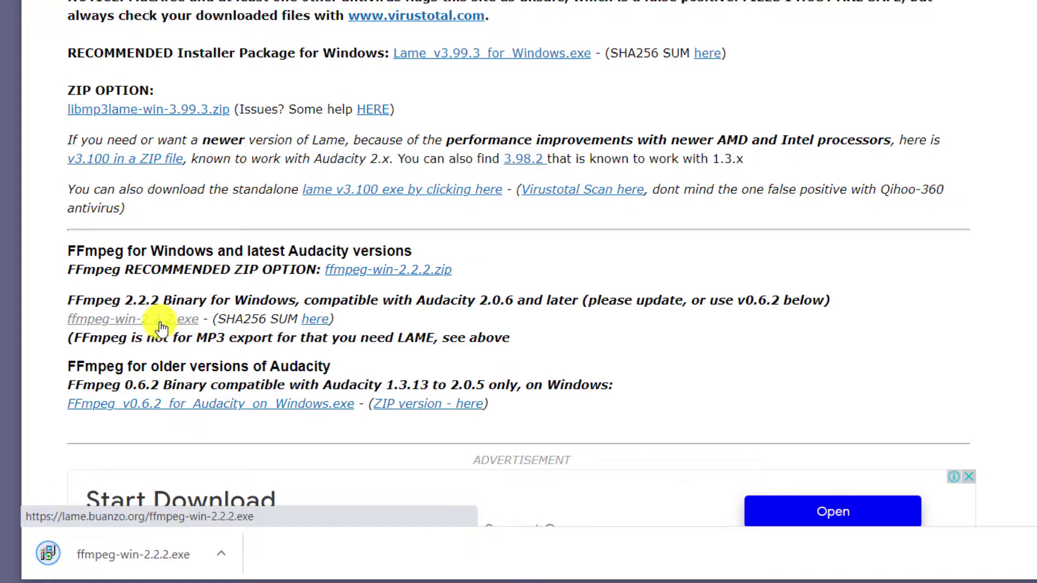
left_click(165, 554)
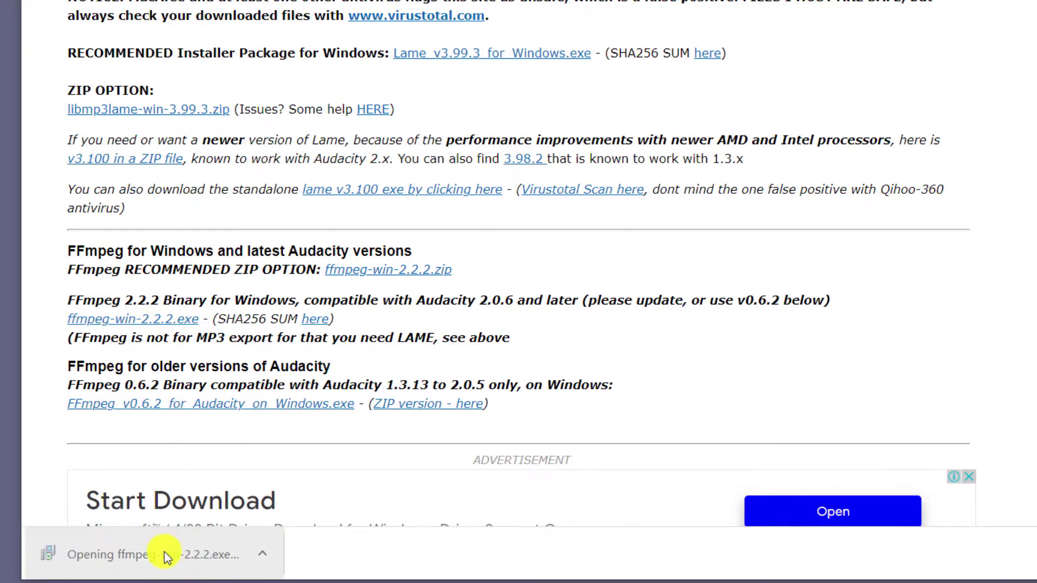
left_click(700, 290)
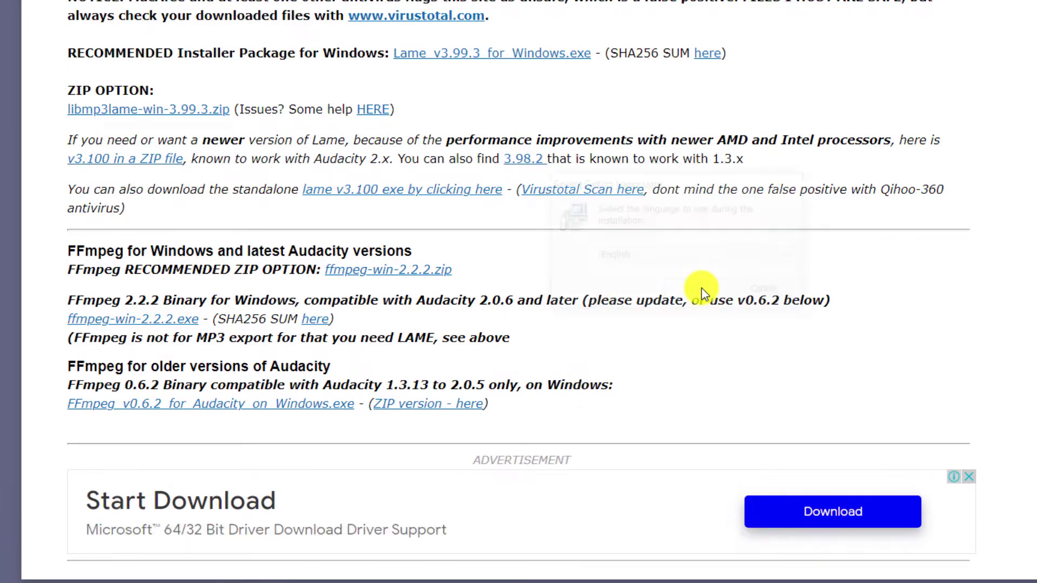
left_click(779, 402)
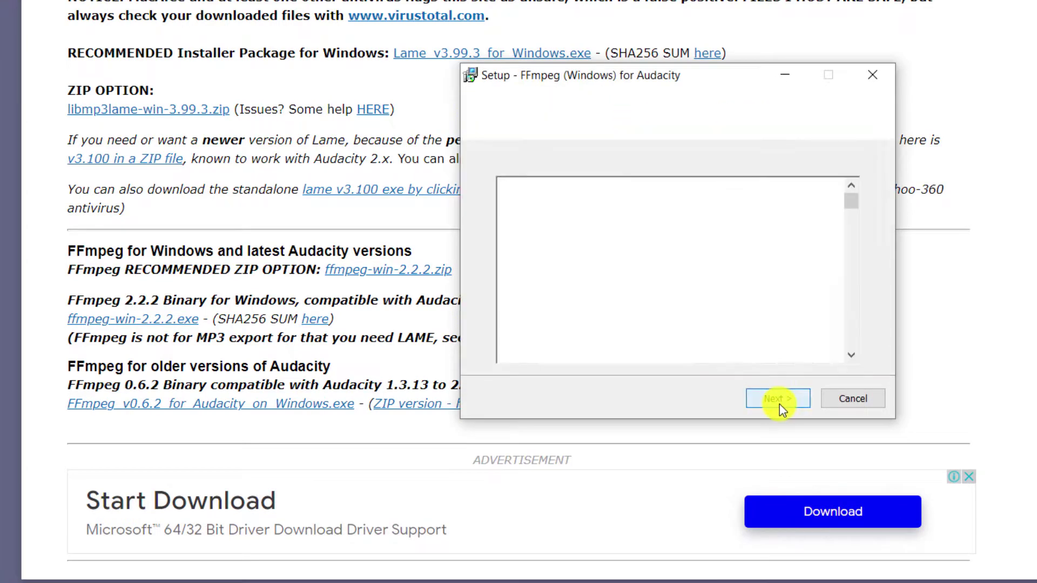
left_click(779, 399)
left_click(797, 403)
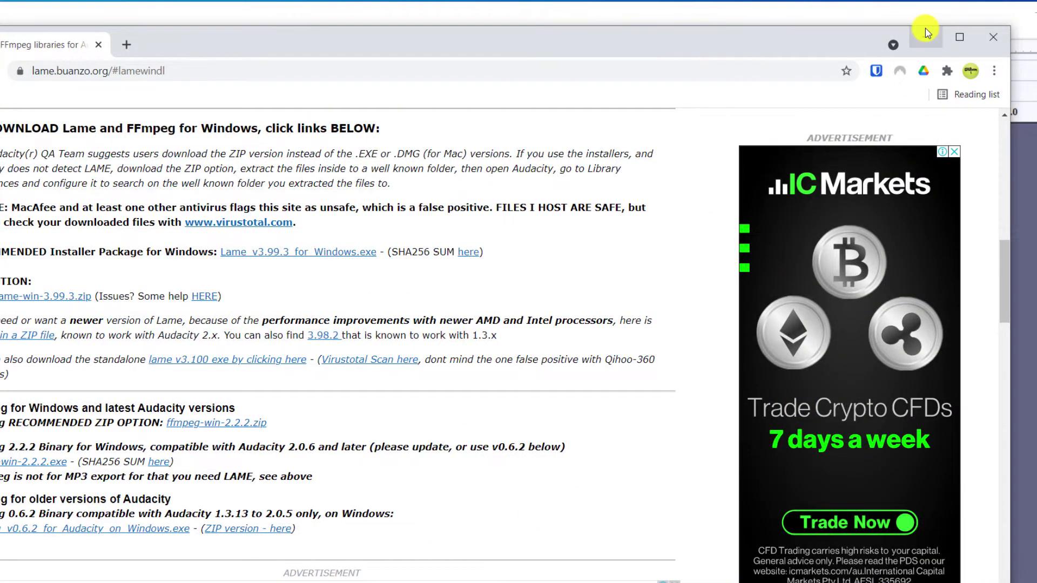
Locate the installed FFmpeg library in Preferences, then drag in the 06 Back In Black .m4a
left_click(927, 35)
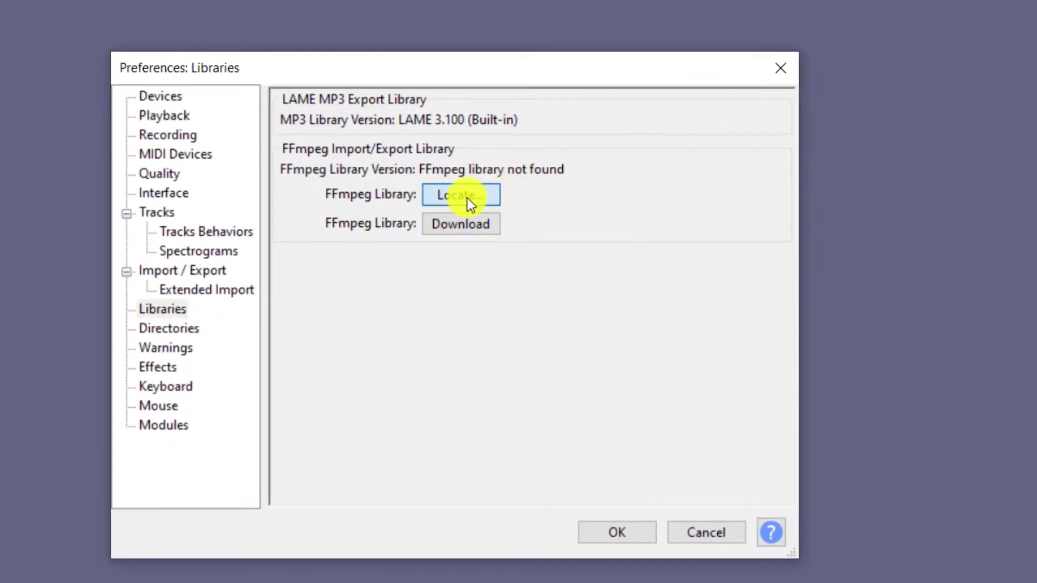
left_click(468, 200)
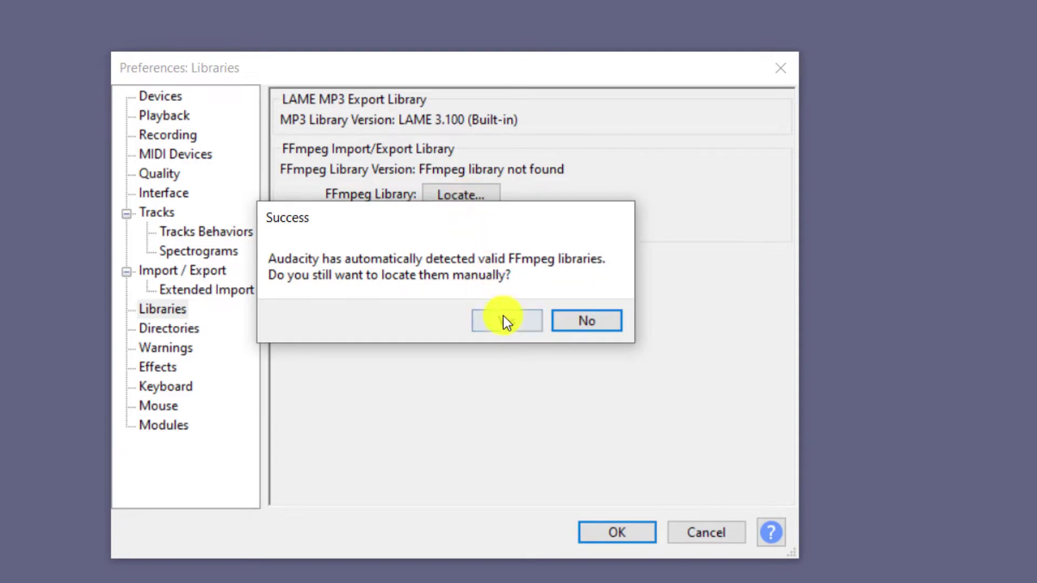
left_click(508, 324)
left_click(649, 371)
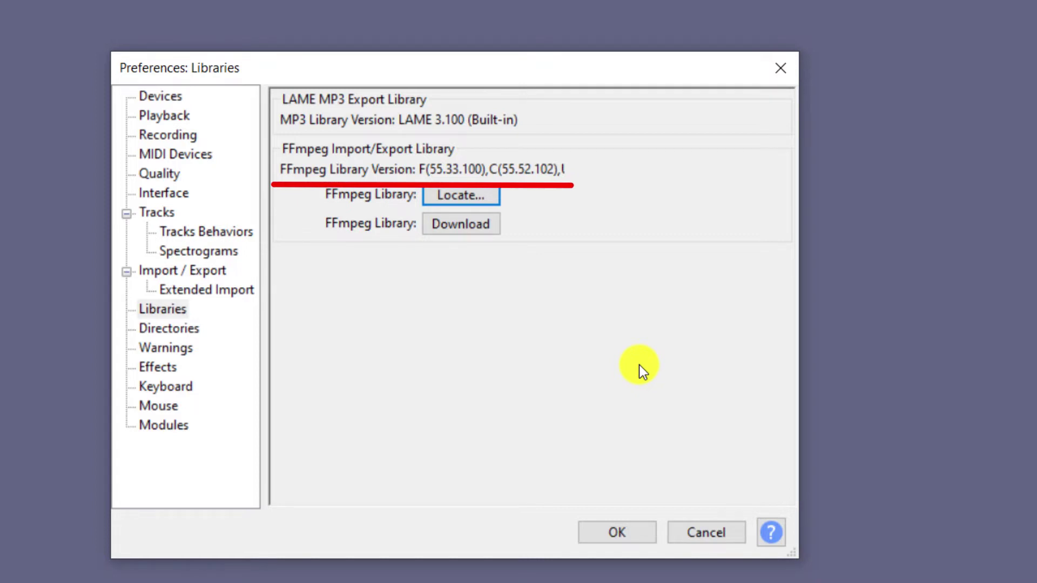
left_click(629, 534)
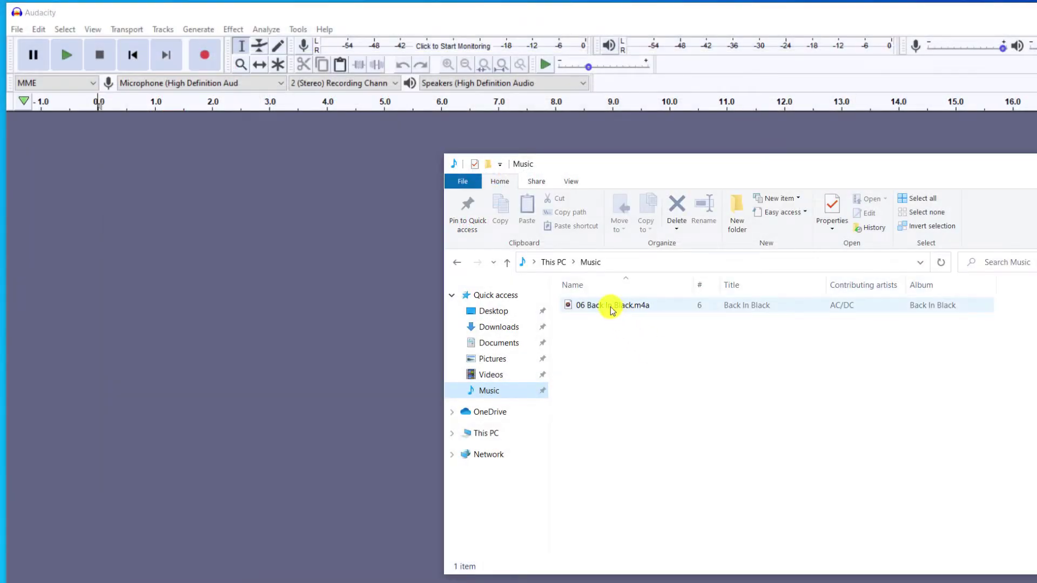
left_click_drag(612, 307, 319, 300)
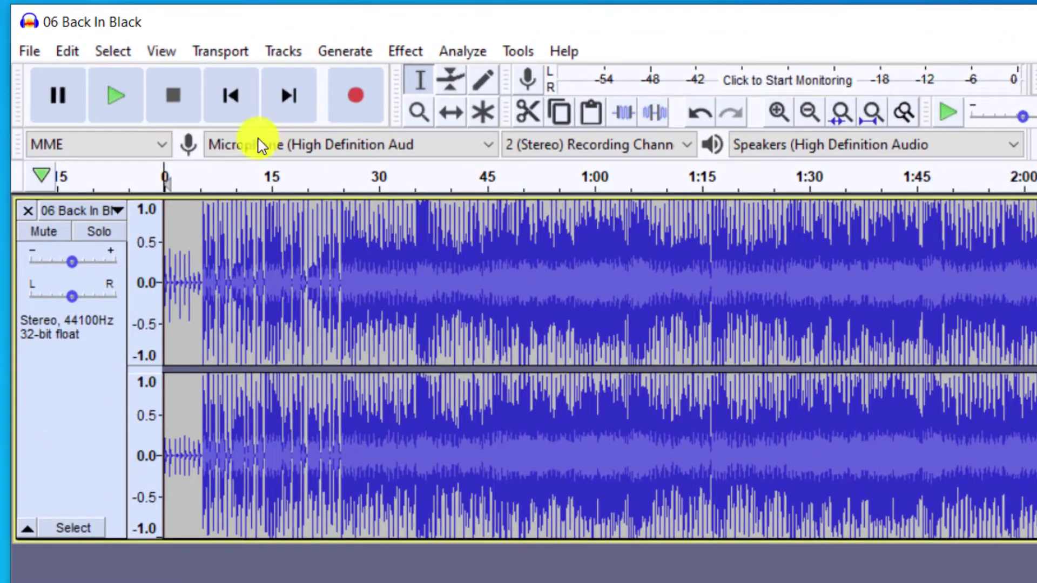
Export the song as 06 Back In Black.wav with Signed 32-bit PCM encoding
left_click(37, 54)
mouse_move(209, 222)
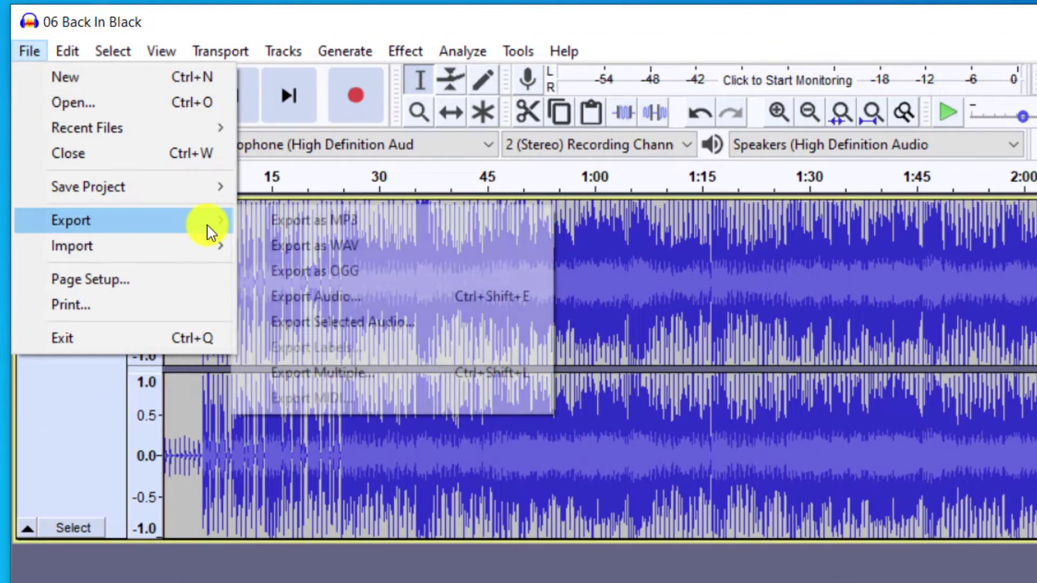
left_click(391, 250)
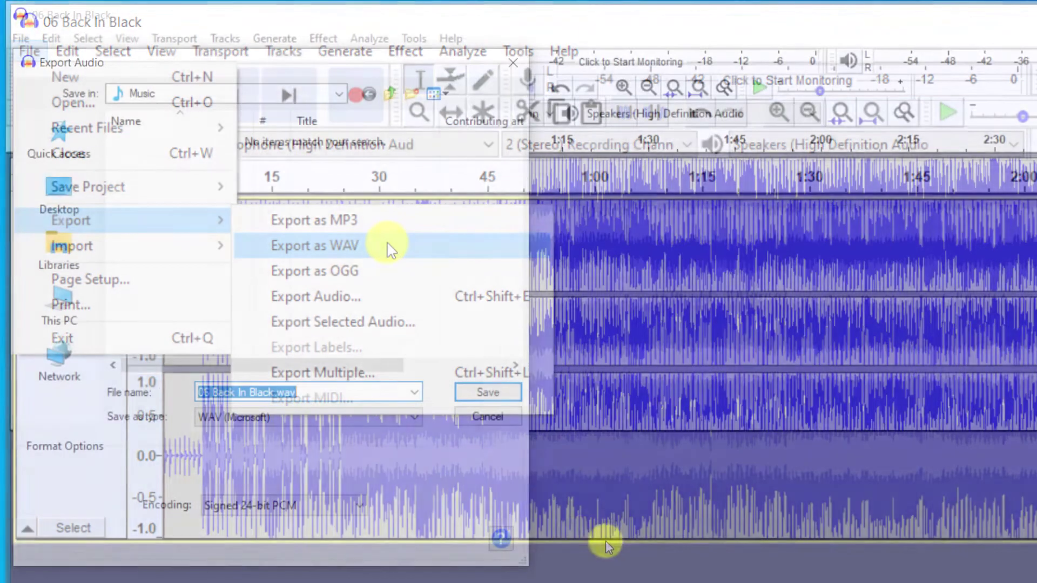
left_click(328, 506)
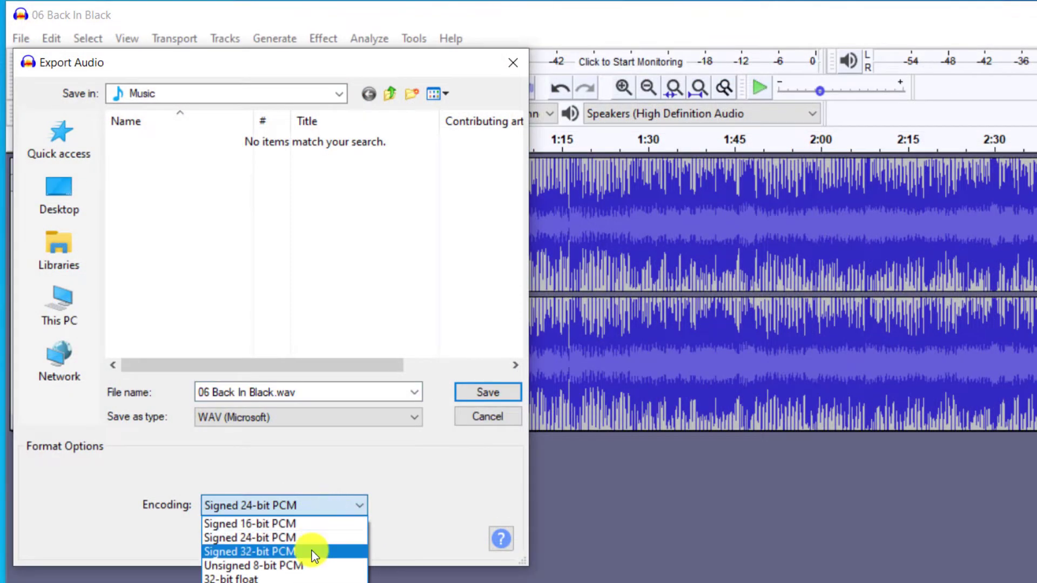
left_click(312, 551)
left_click(488, 394)
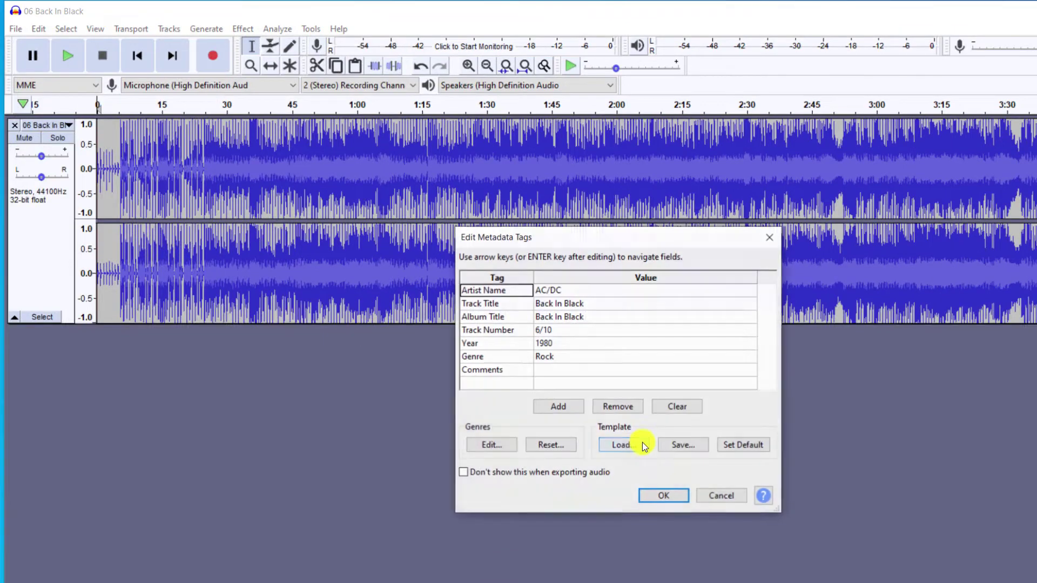
left_click(663, 496)
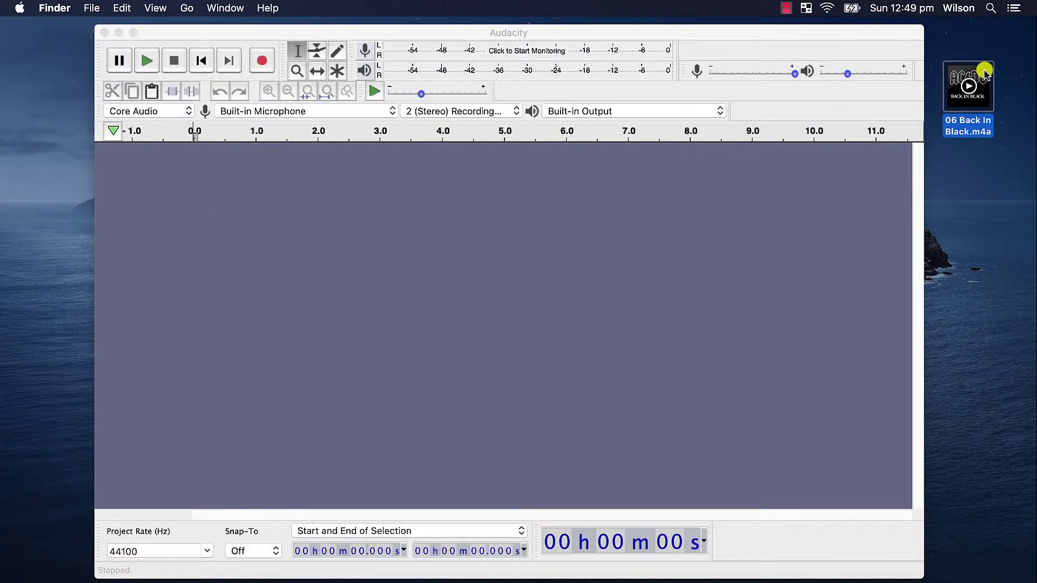
left_click_drag(985, 72, 589, 294)
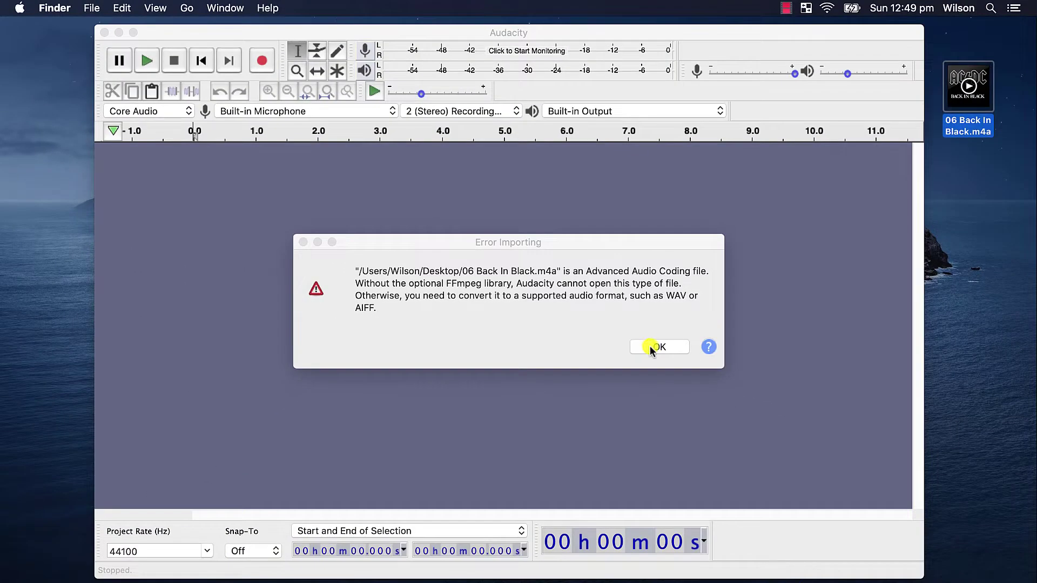
left_click(651, 348)
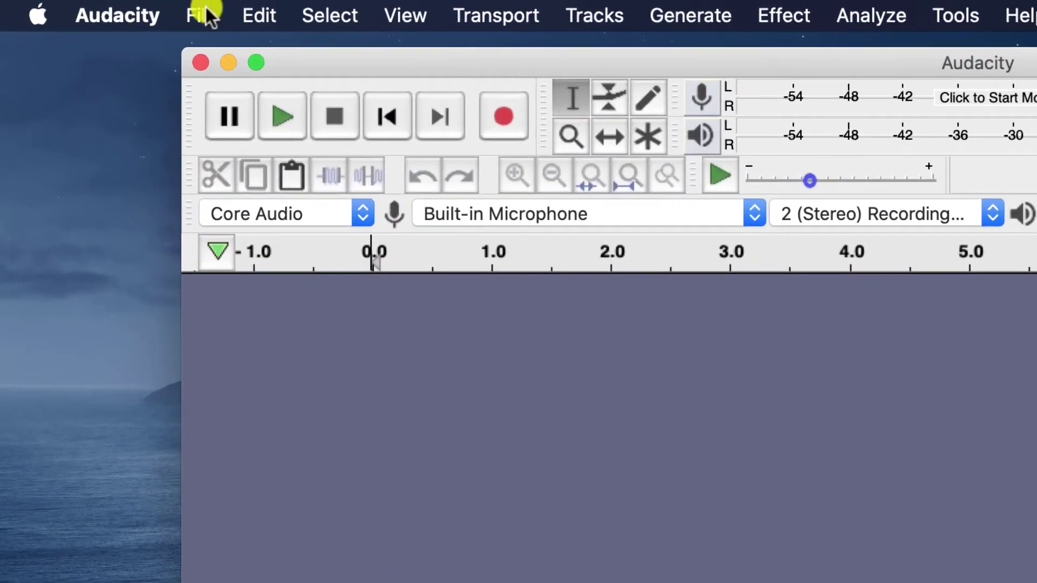
Check FFmpeg in Audacity's Libraries preferences and request the library download help page
left_click(147, 12)
left_click(161, 87)
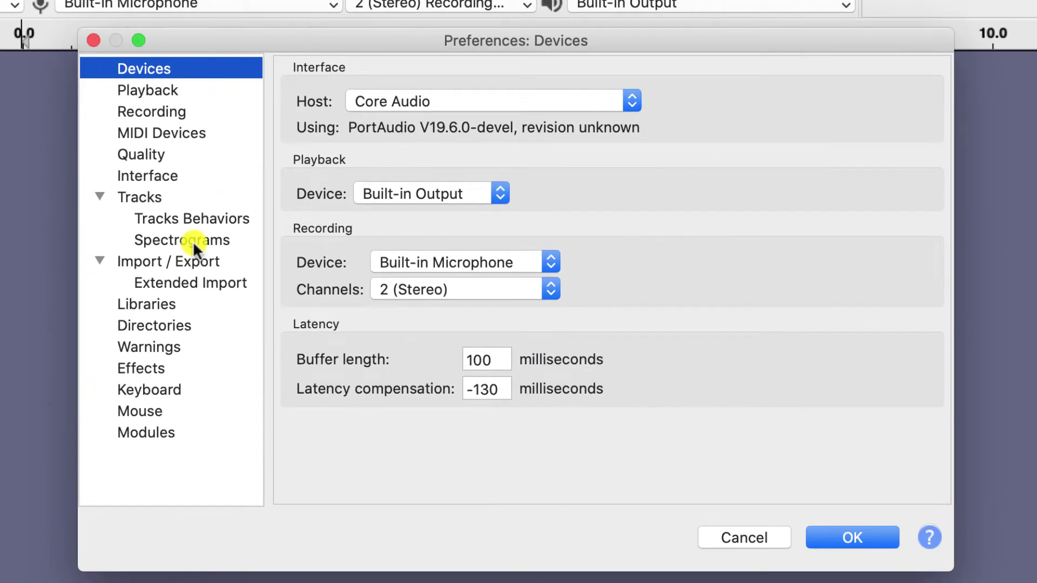
left_click(173, 298)
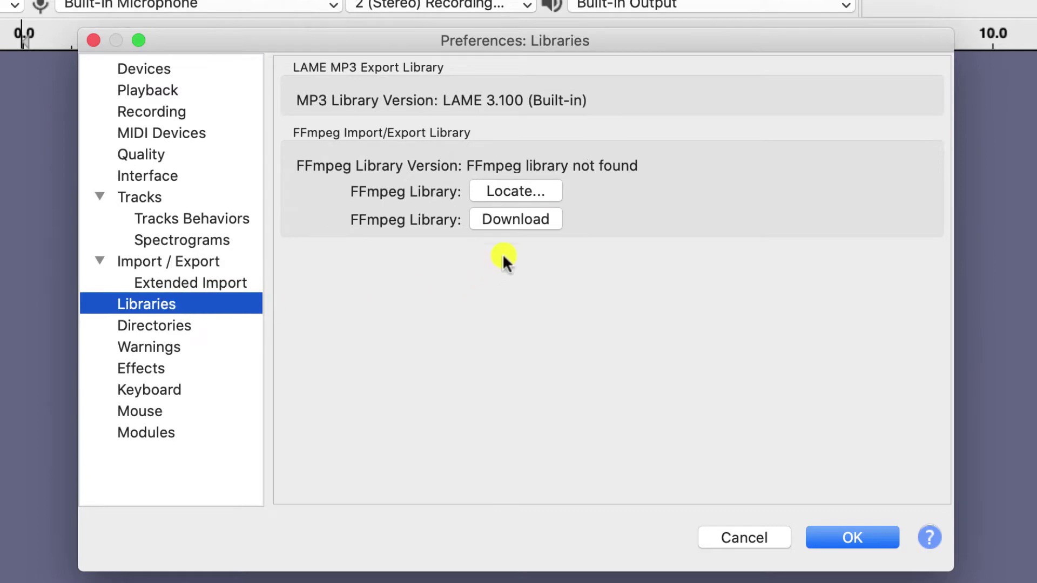
left_click(523, 220)
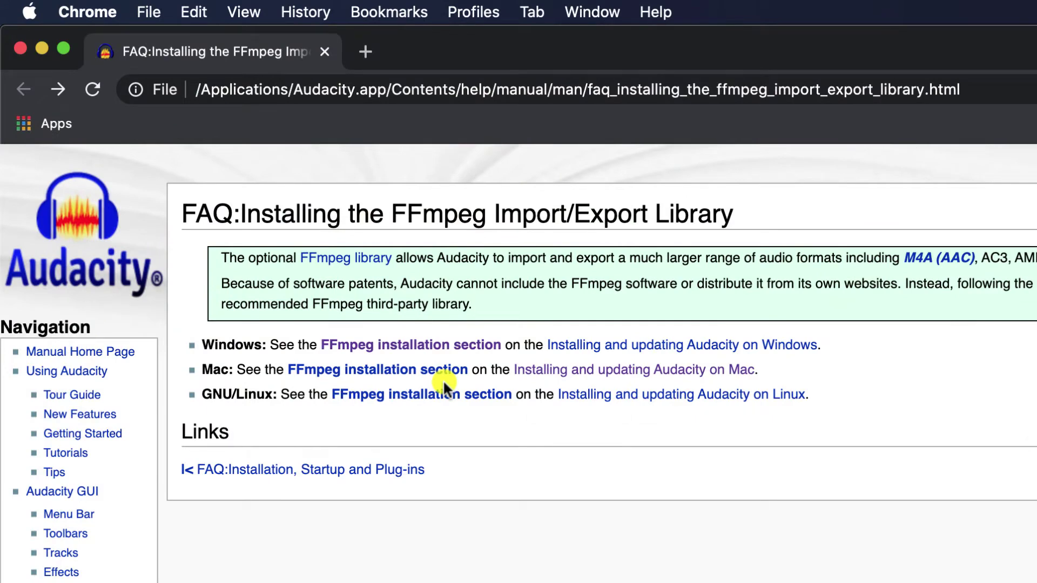
Follow the Installing FFmpeg for Mac links and download ffmpeg_64bit_osx.pkg
left_click(443, 380)
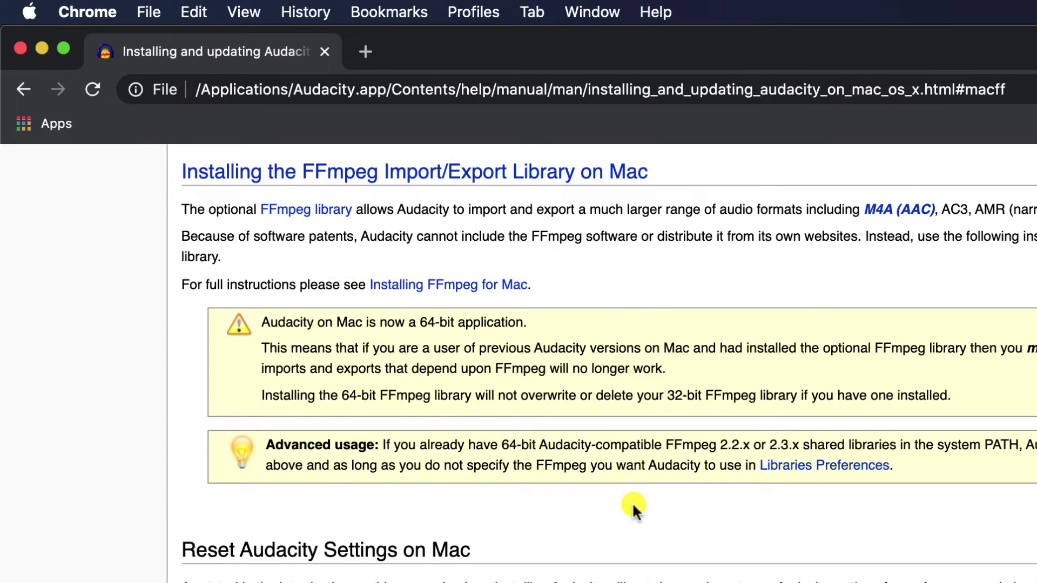
left_click(497, 286)
scroll(615, 287, "down", 6)
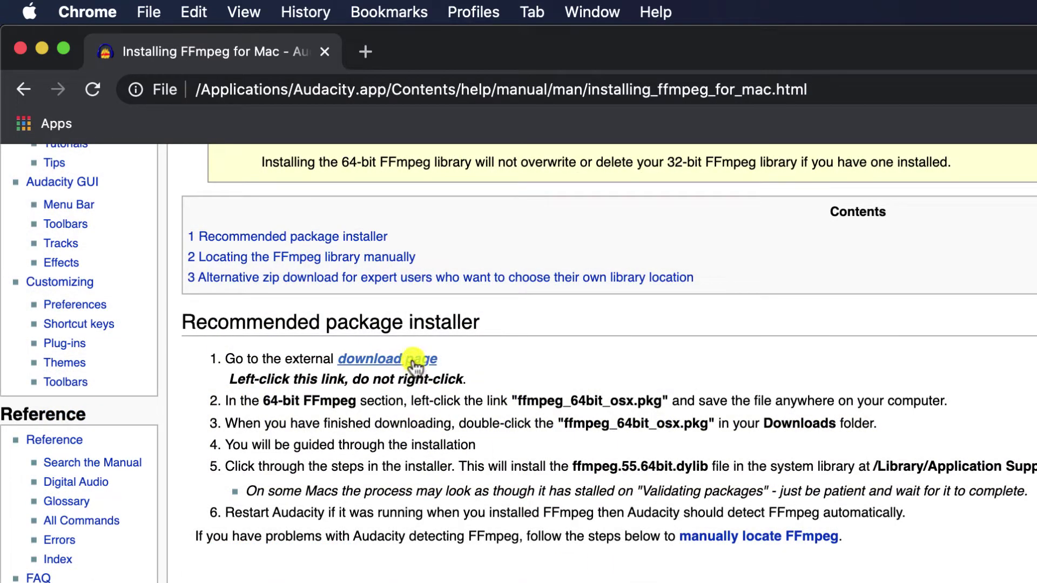
scroll(412, 324, "down", 6)
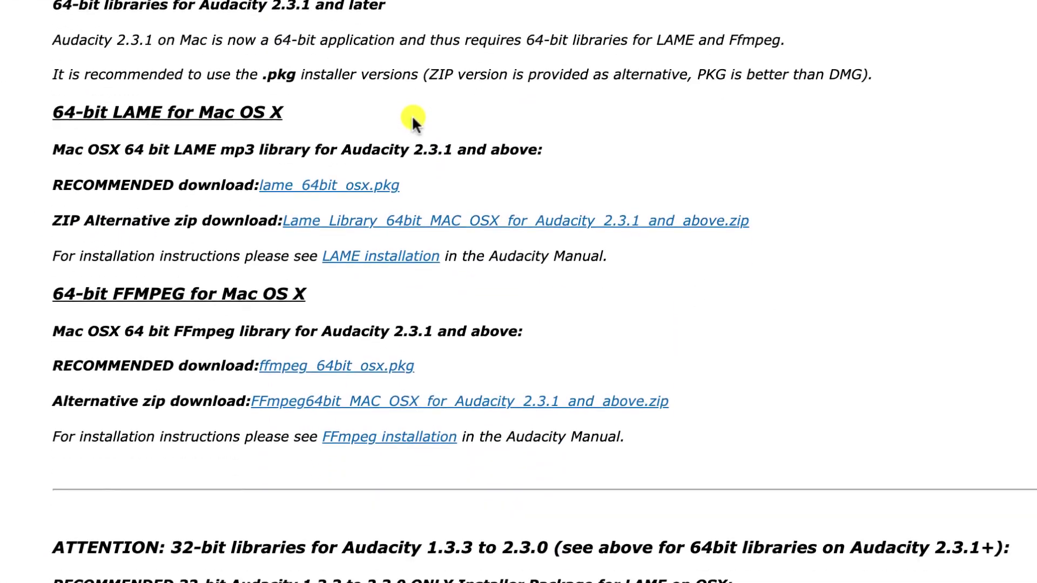
left_click(388, 369)
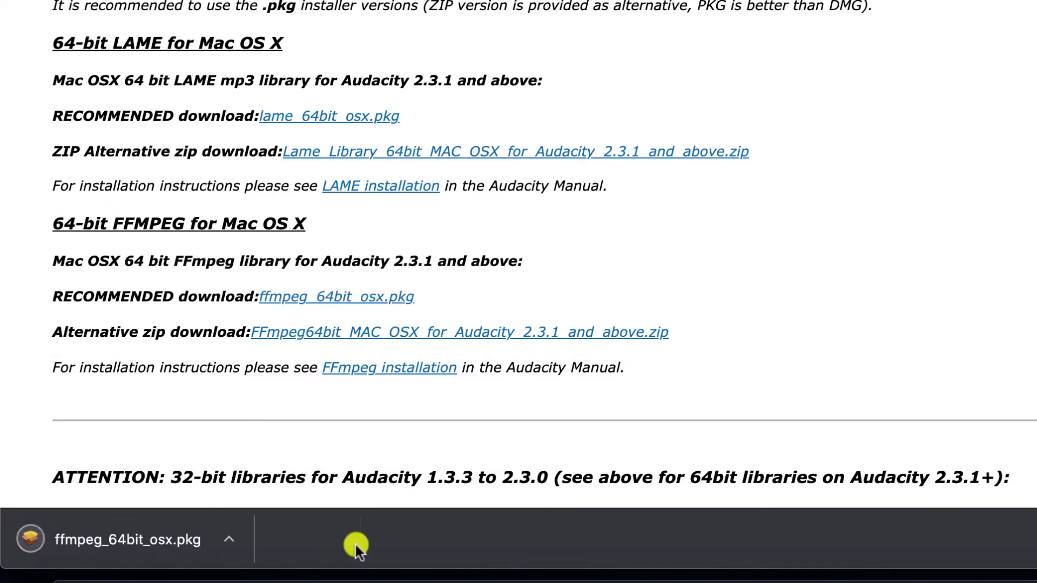
Run the ffmpeg_64bit_osx.pkg installer, move it to the Trash, and return to Preferences
left_click(155, 540)
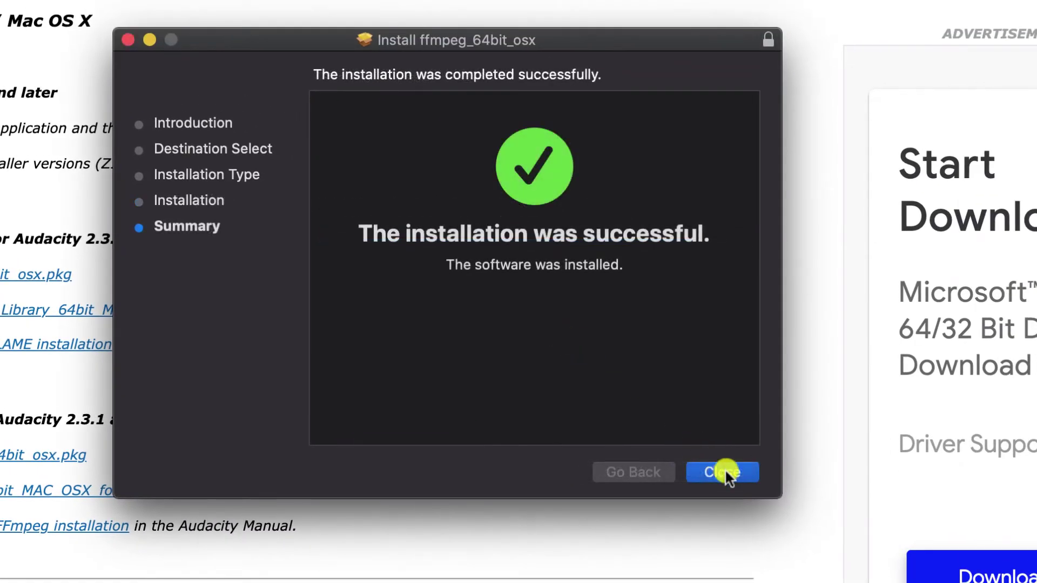
left_click(726, 472)
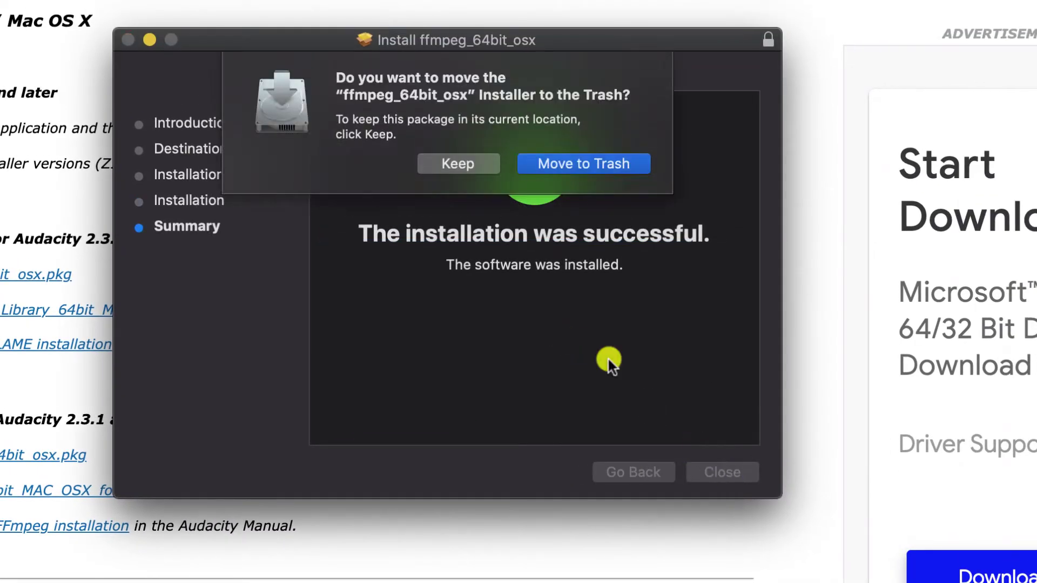
left_click(605, 161)
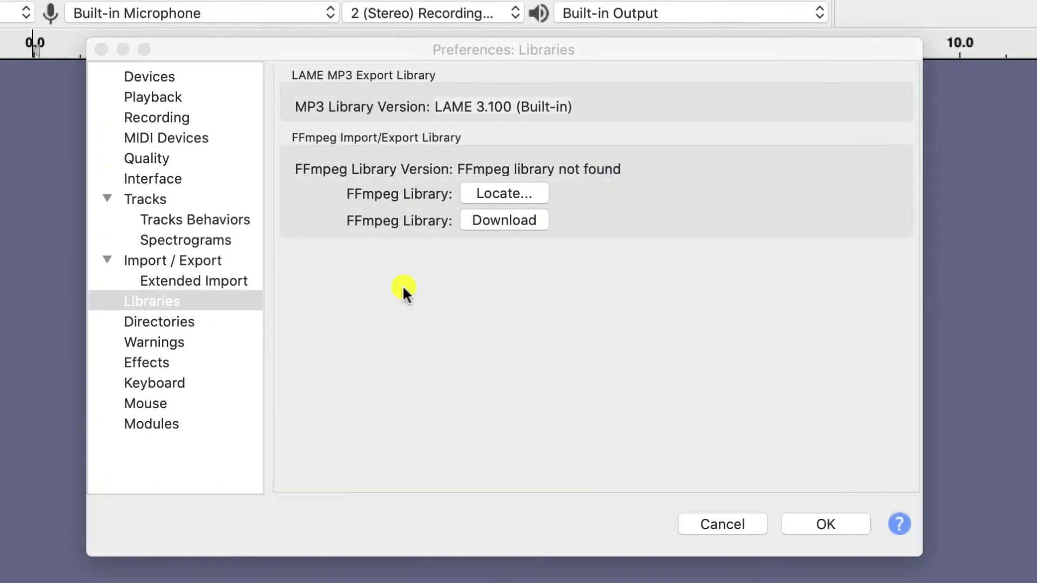
left_click(404, 288)
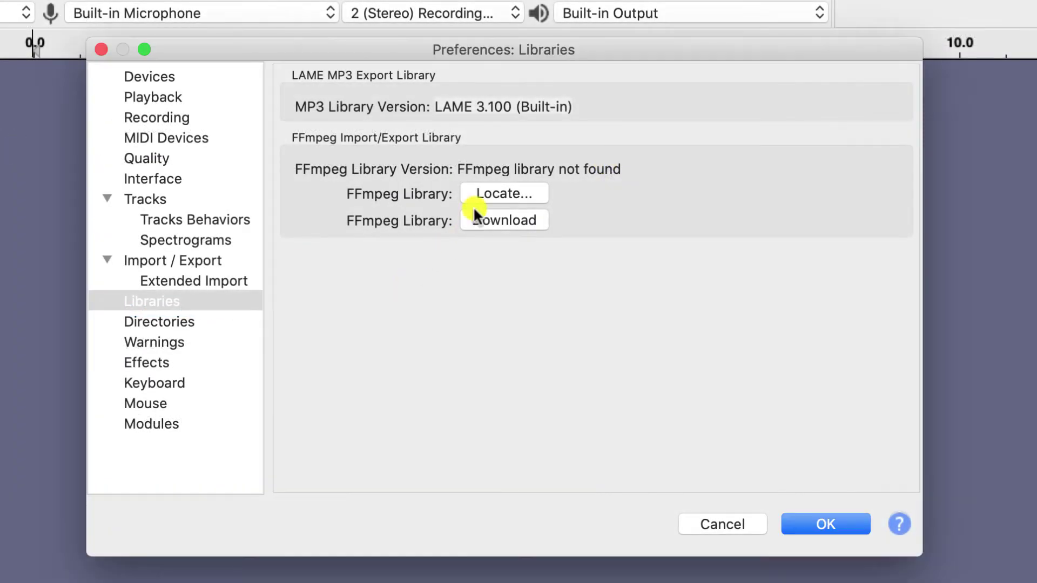
Have Audacity locate FFmpeg, detecting library version F(55.33.100), and close Preferences
left_click(496, 193)
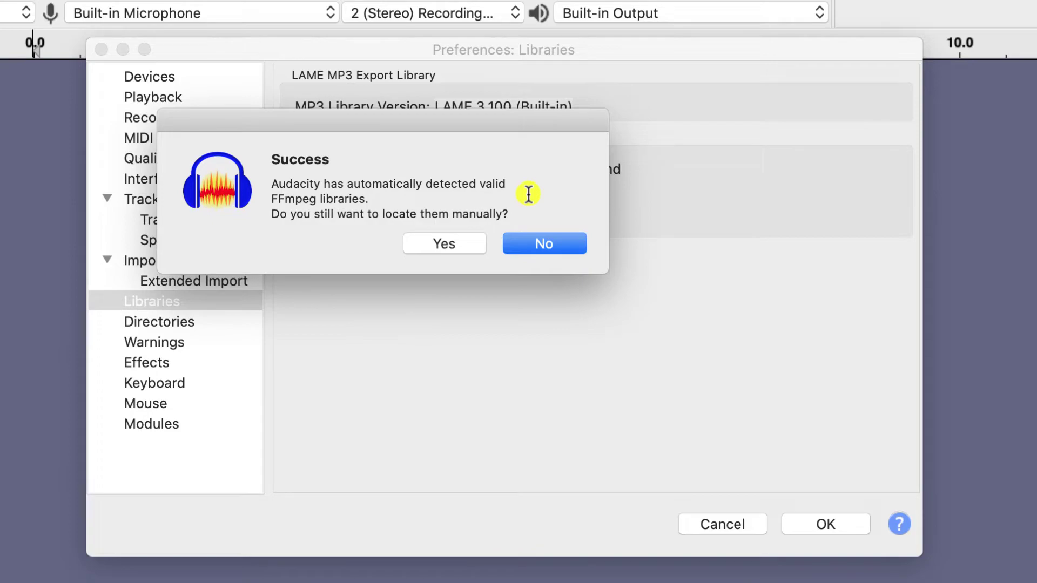
left_click(536, 246)
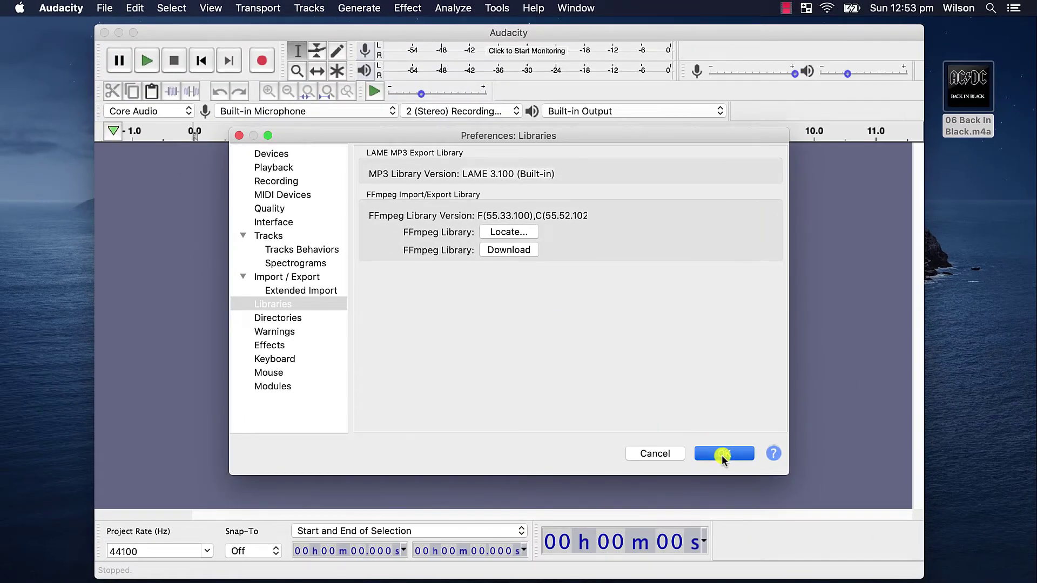
left_click(721, 455)
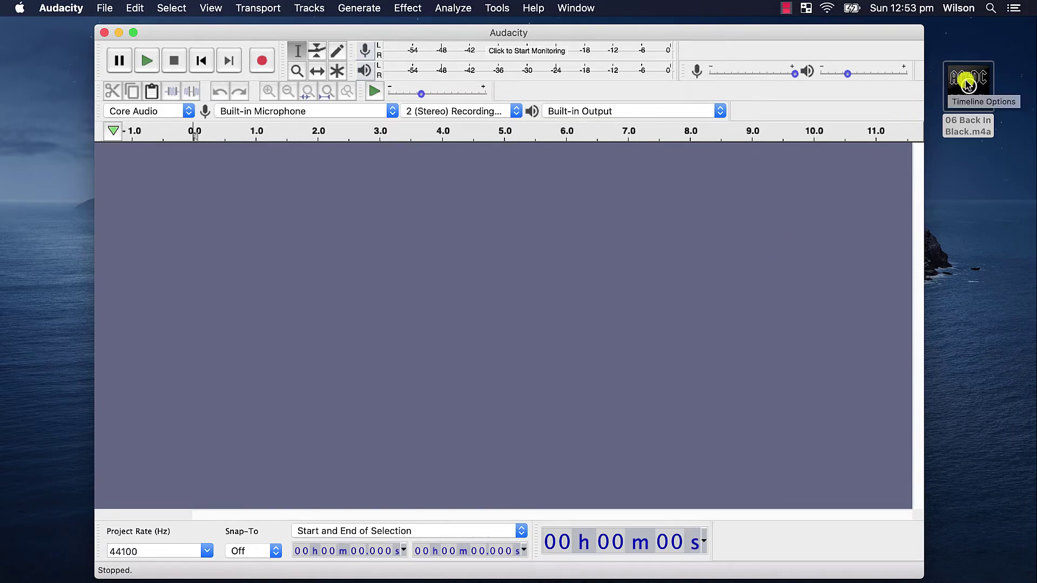
Import 06 Back In Black.m4a and export it to the Desktop as a signed 32-bit PCM WAV
left_click_drag(979, 75, 525, 234)
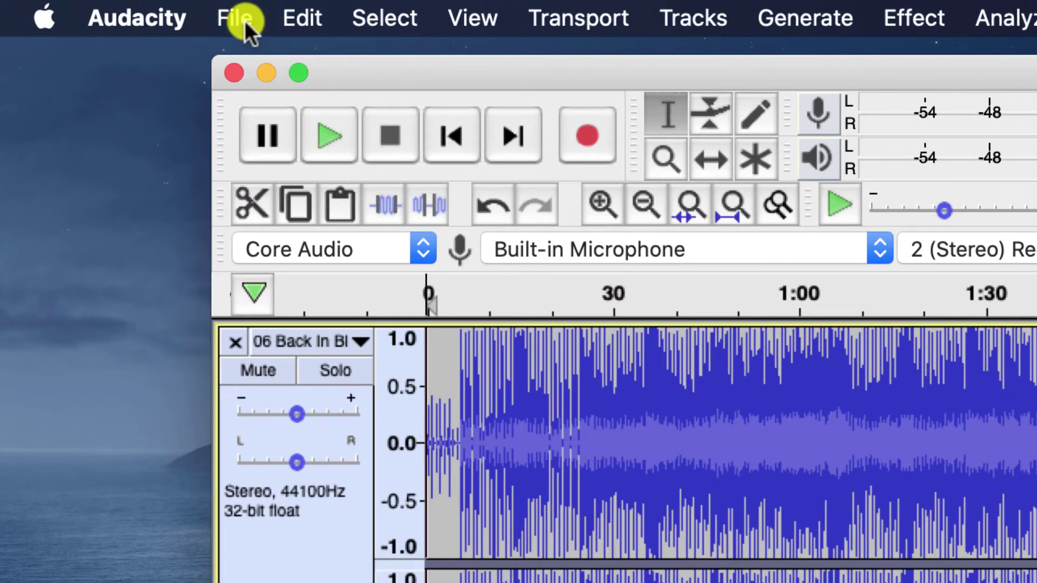
left_click(245, 21)
mouse_move(448, 250)
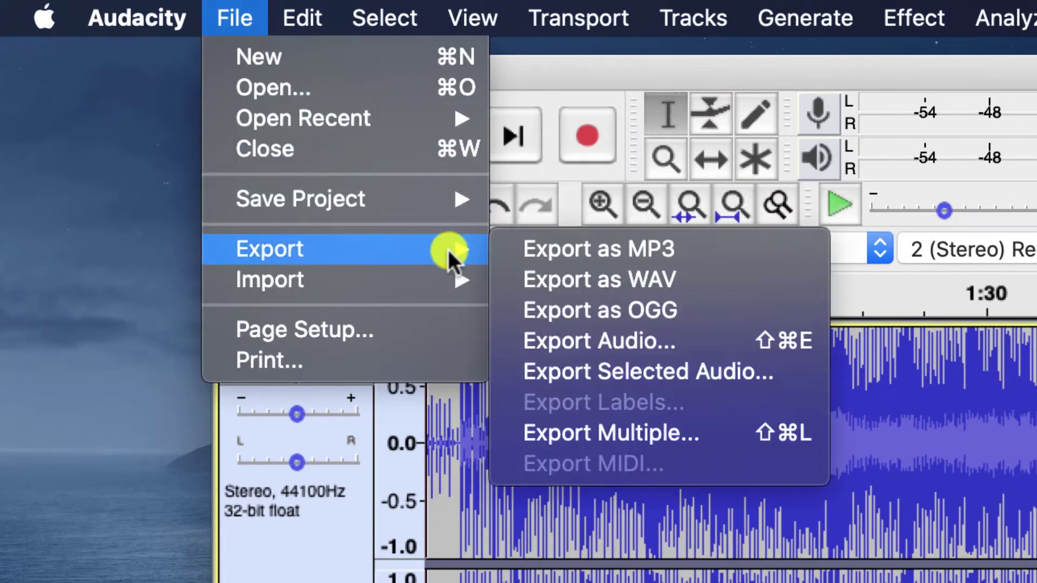
left_click(636, 286)
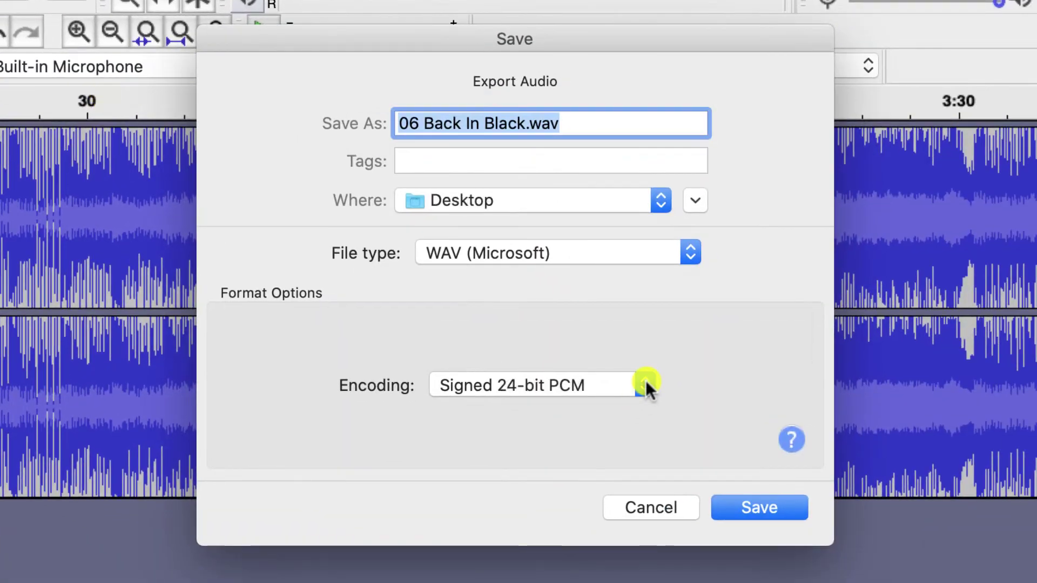
left_click(646, 385)
left_click(605, 415)
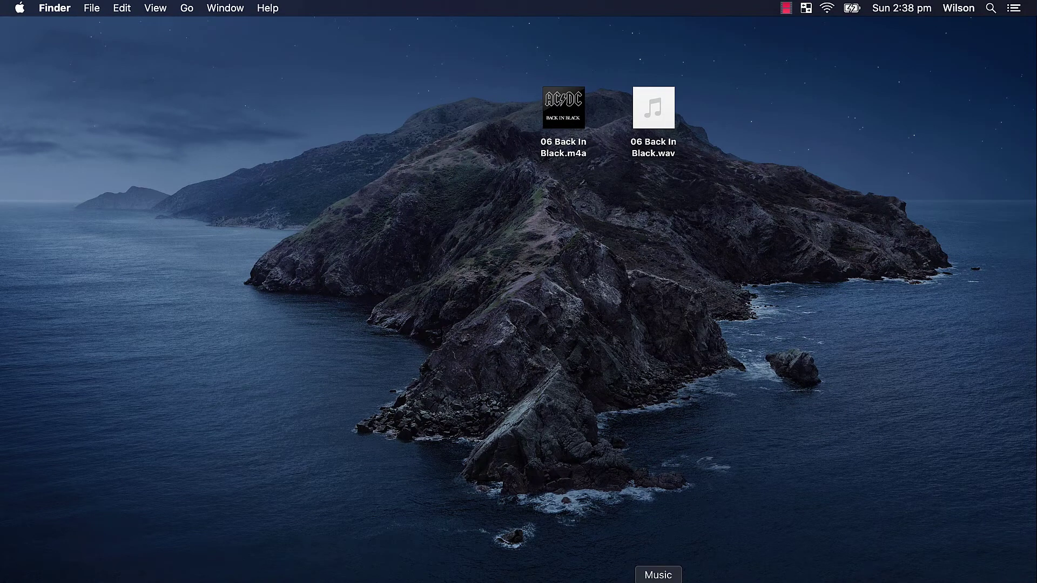
Add the Back In Black m4a to the Music library and select it in Songs
left_click(658, 581)
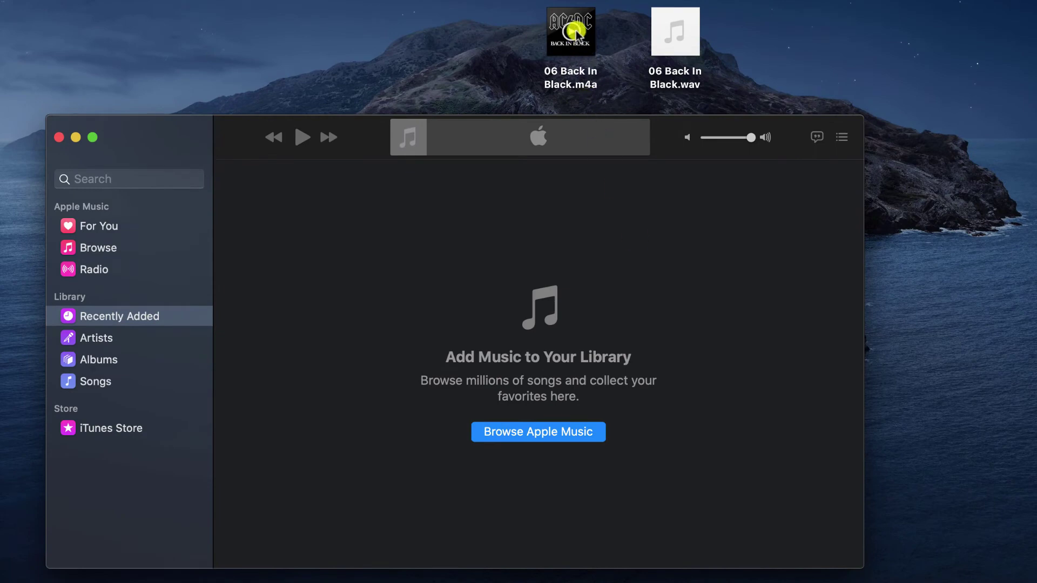
left_click_drag(589, 21, 365, 284)
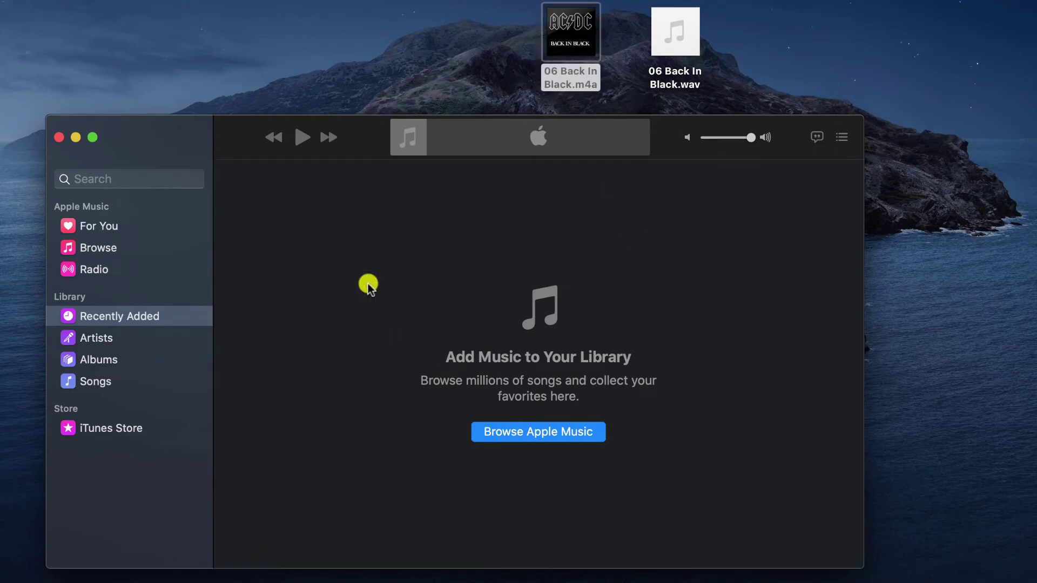
mouse_move(368, 284)
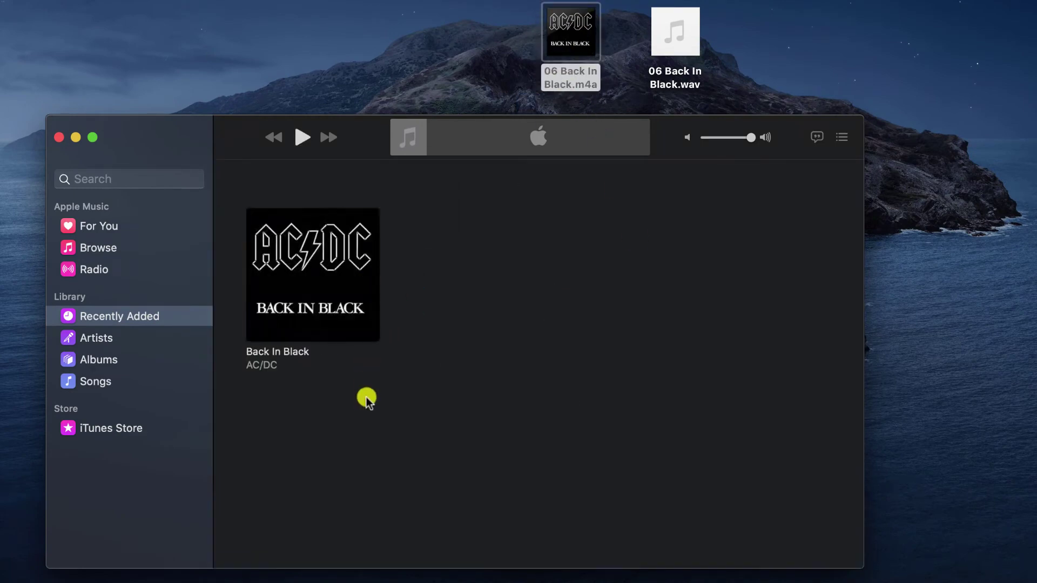
left_click(96, 382)
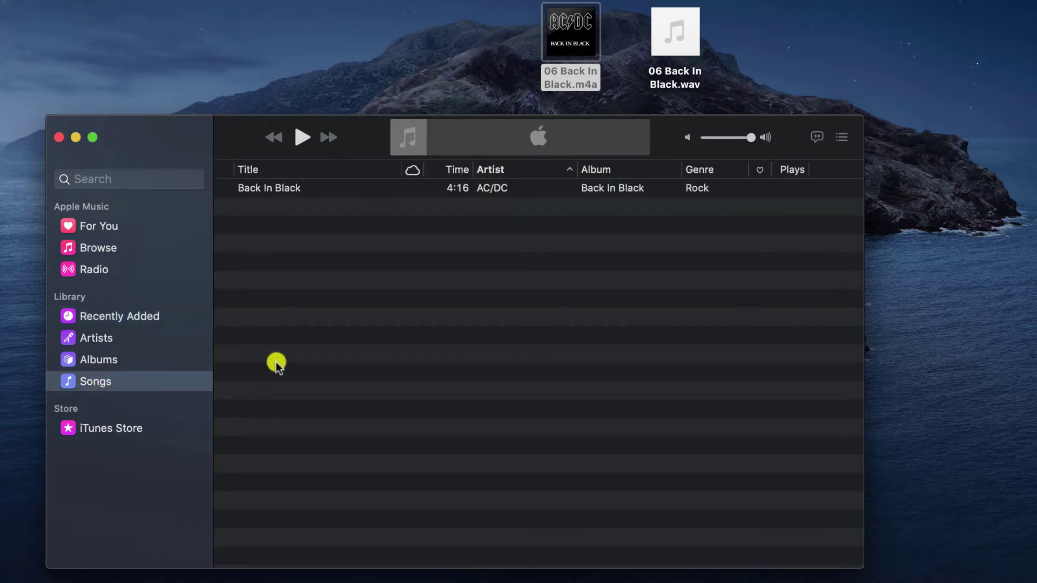
left_click(361, 192)
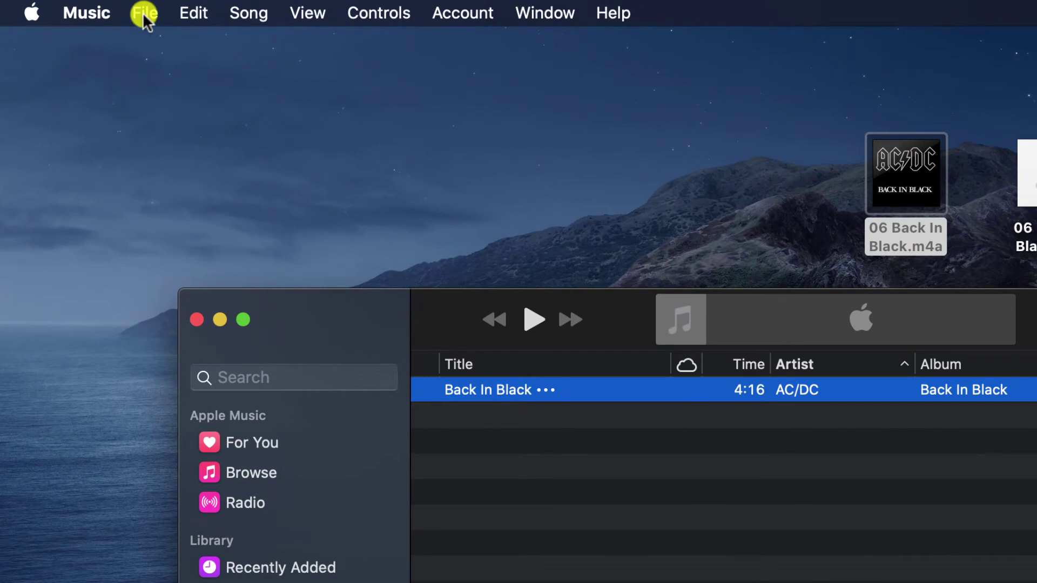
Create a WAV version of the song and show 06 Back In Black.wav in Finder
left_click(144, 15)
mouse_move(319, 233)
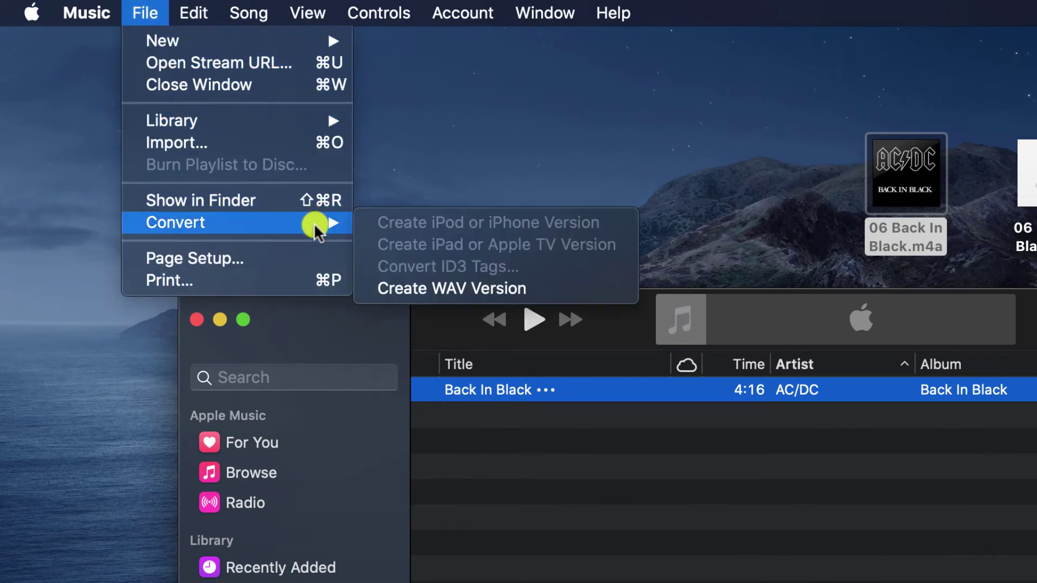
left_click(485, 289)
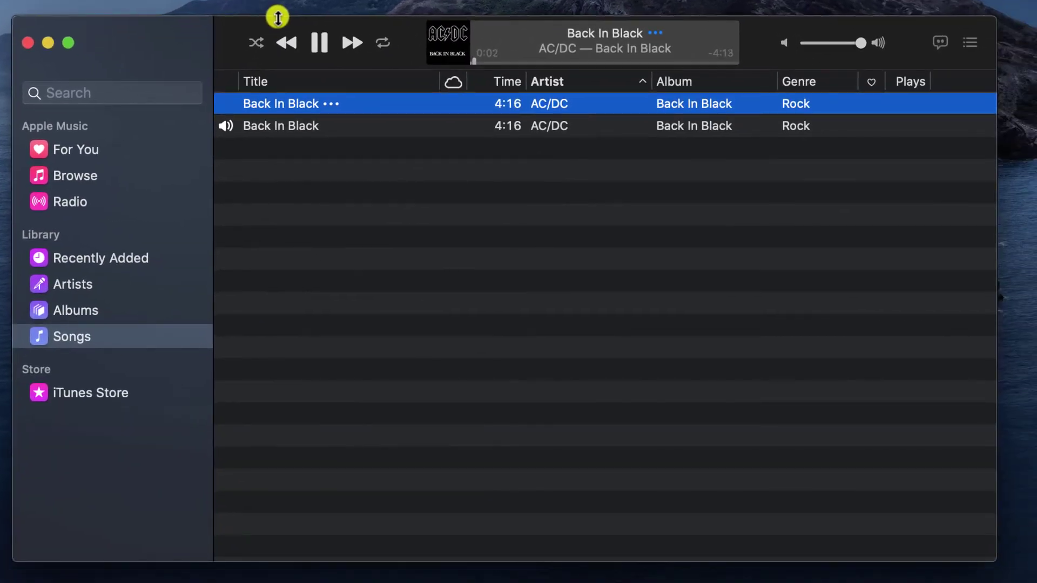
right_click(296, 126)
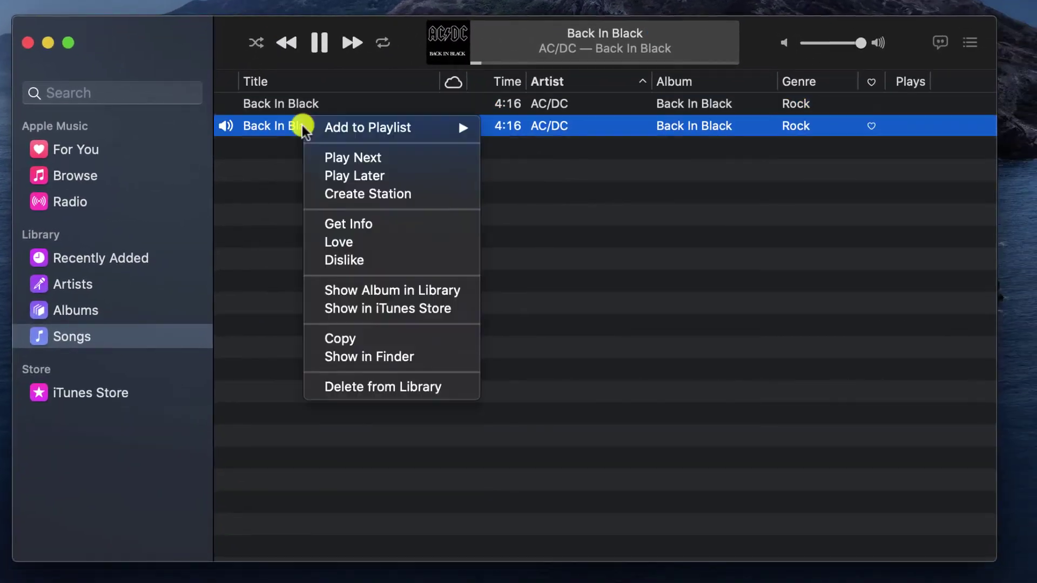
left_click(425, 358)
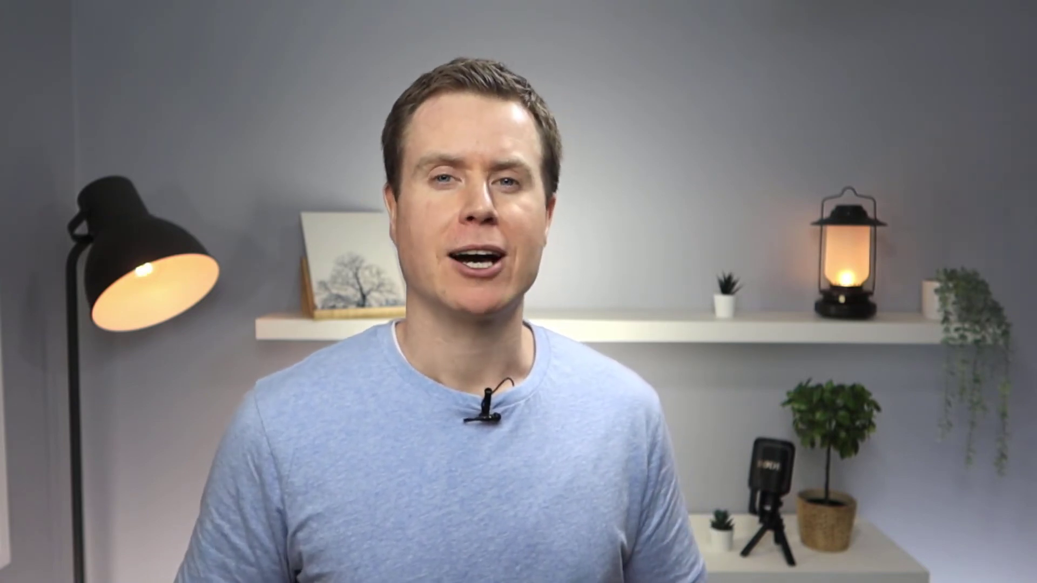
Search the Store for 'sound converter', install Sound Converter, and launch it
type("nd converter")
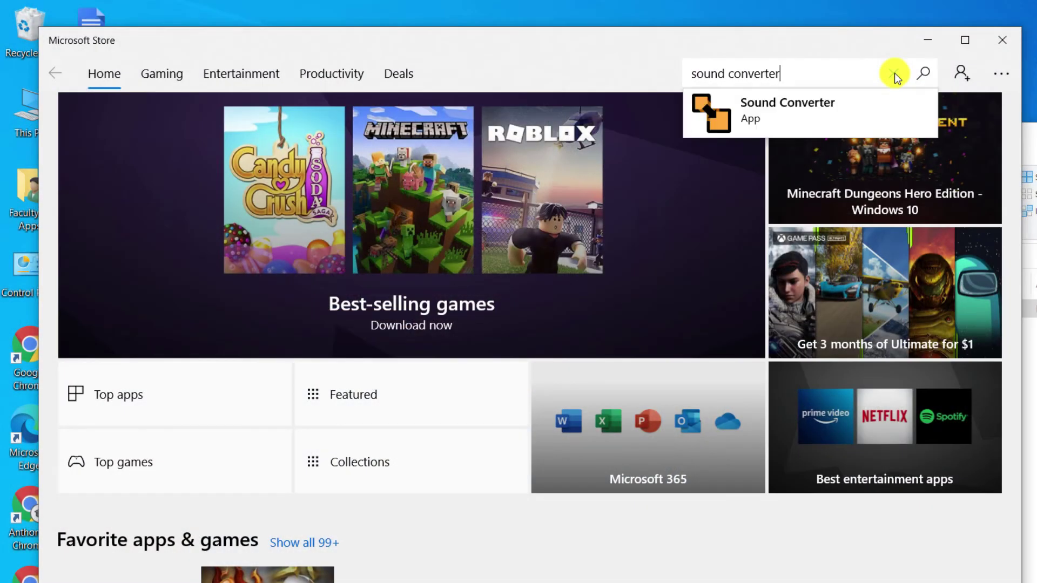
key("Return")
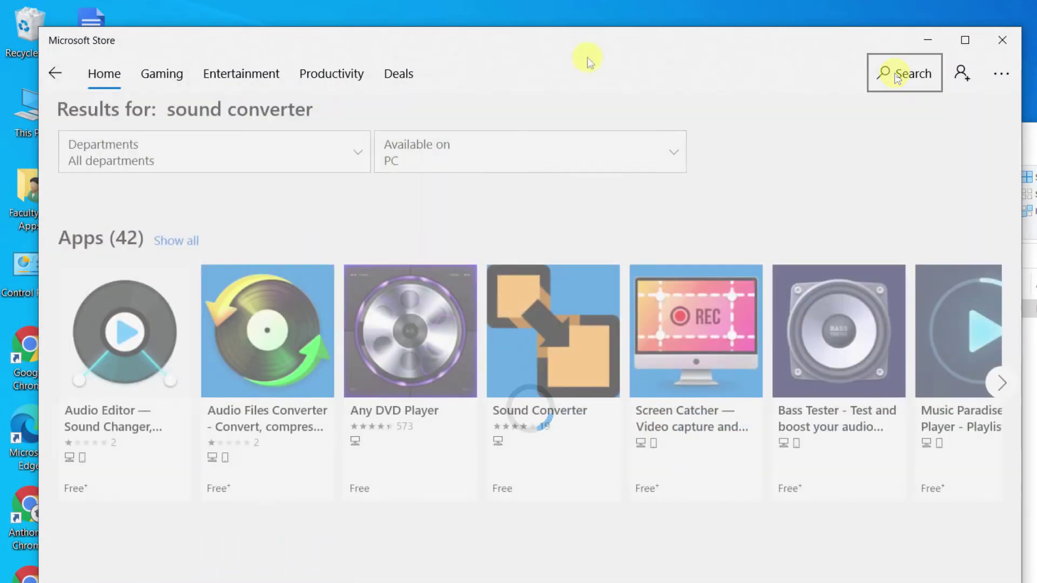
left_click(570, 374)
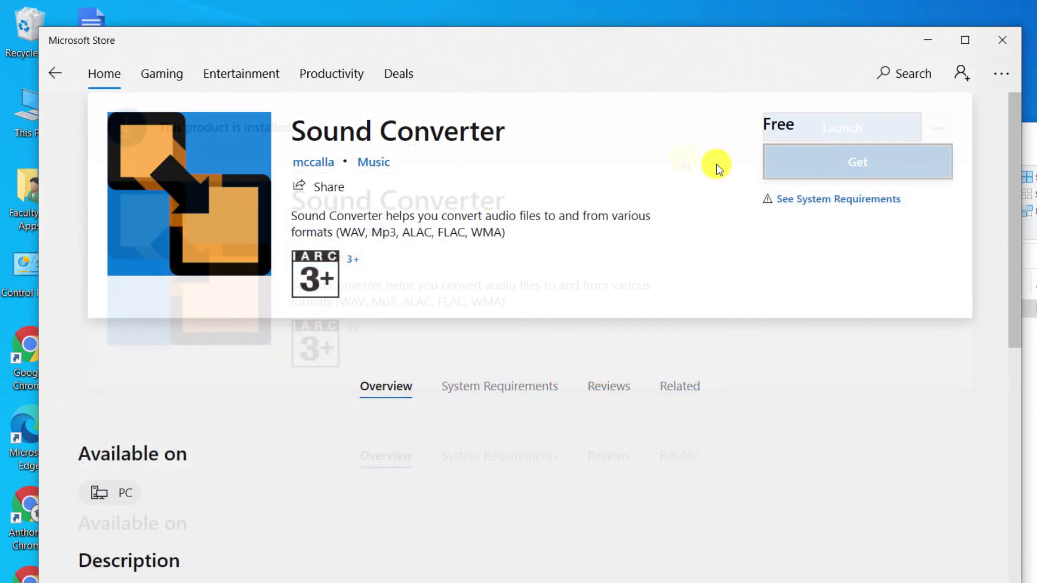
left_click(798, 137)
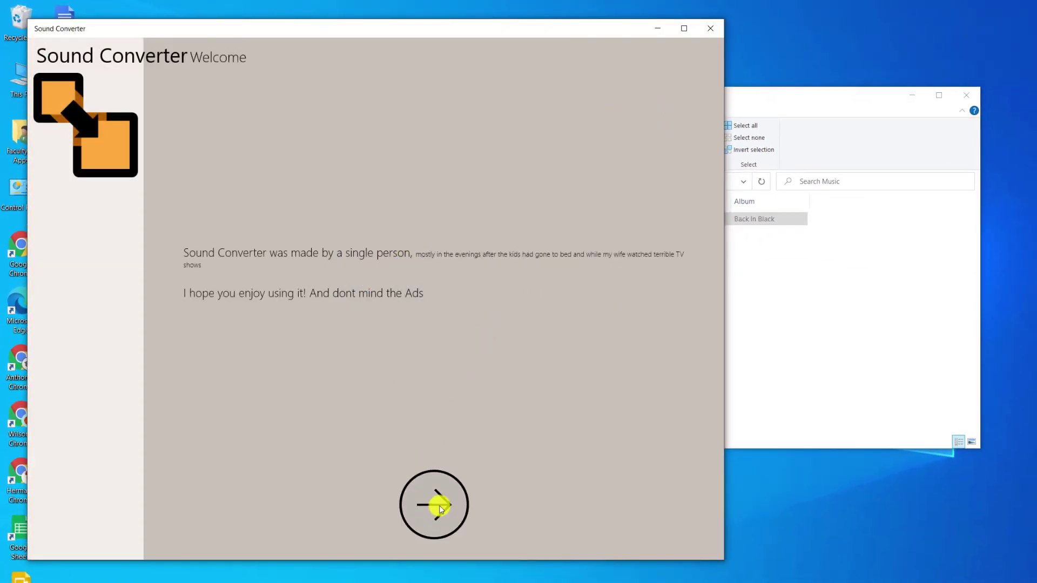
Add 06 Back In Black.m4a from the Music folder to the conversion list
left_click(438, 506)
left_click(871, 218)
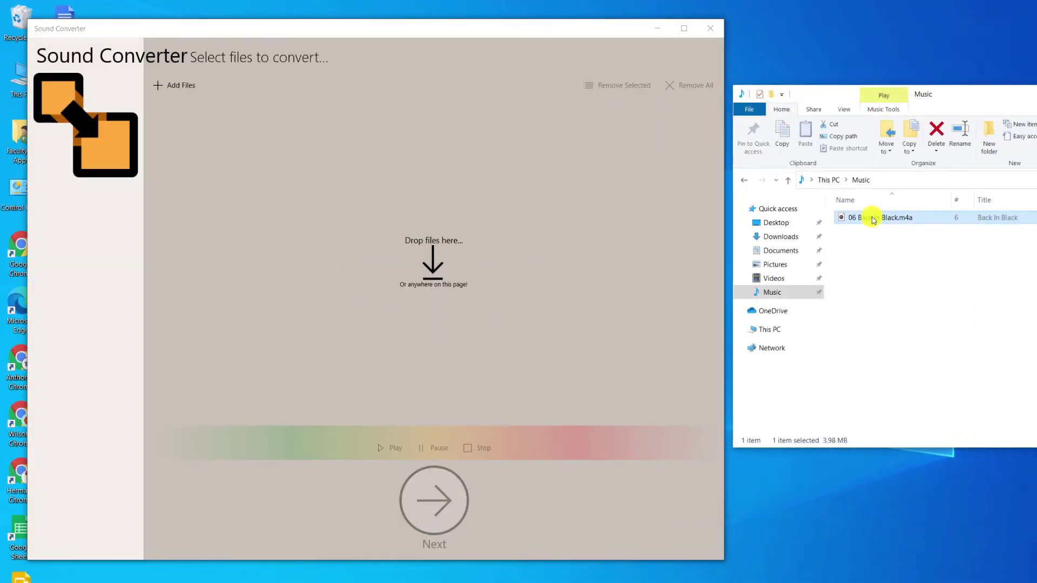
left_click_drag(873, 219, 429, 269)
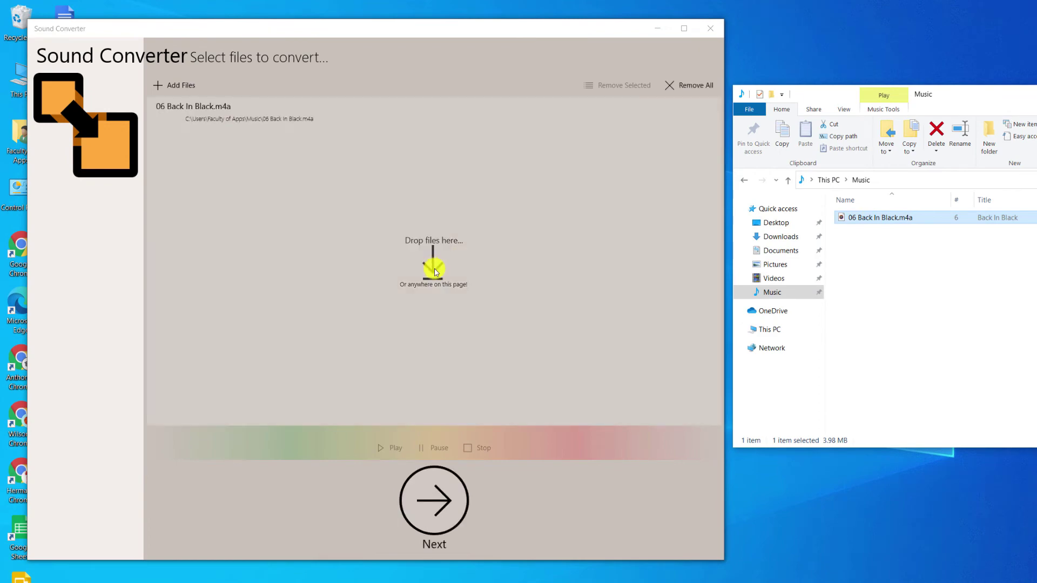
Convert the file to Wav at High quality and finish the converter
left_click(426, 513)
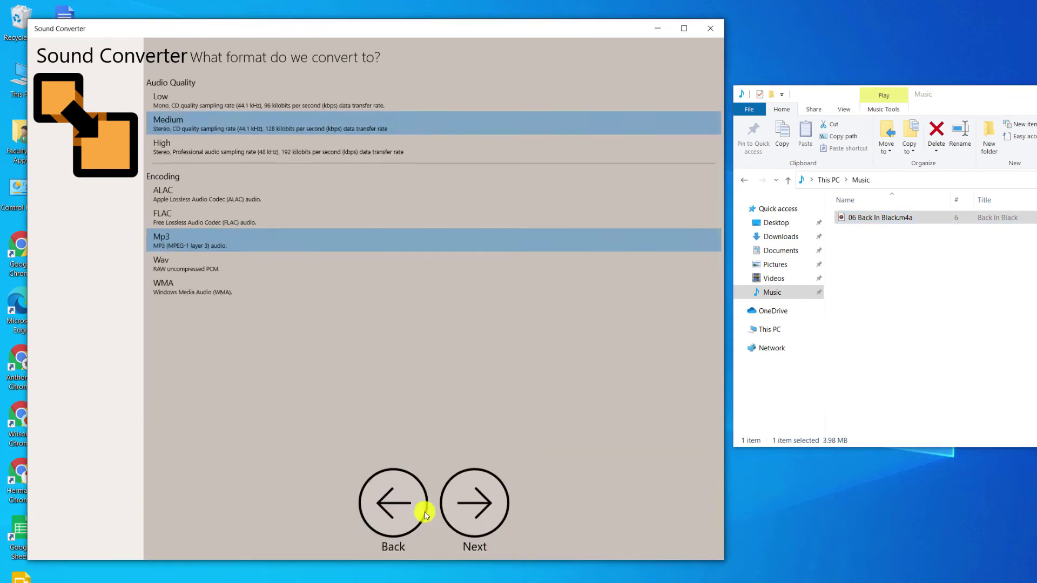
left_click(168, 264)
left_click(216, 143)
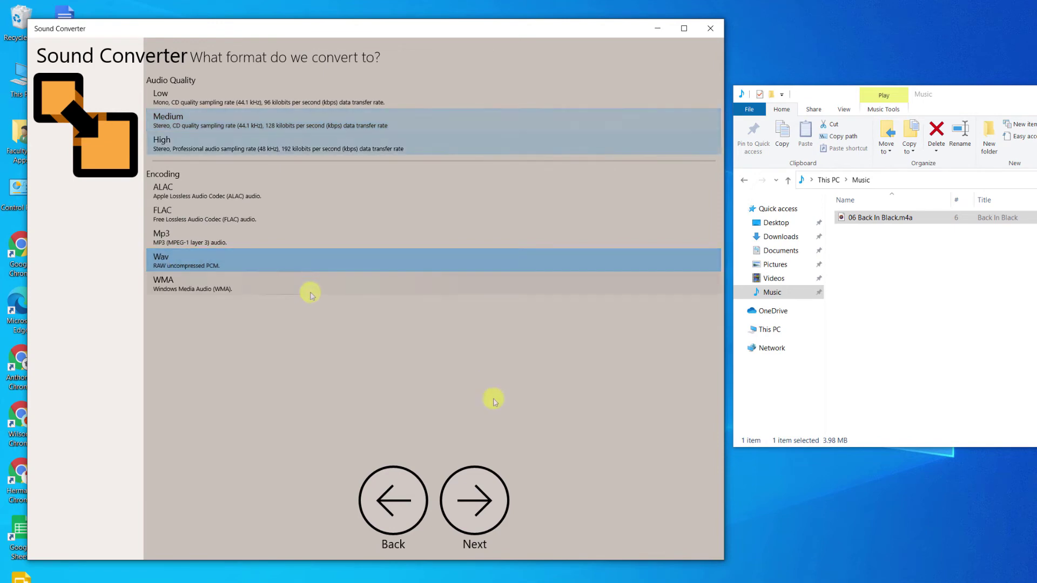
left_click(475, 505)
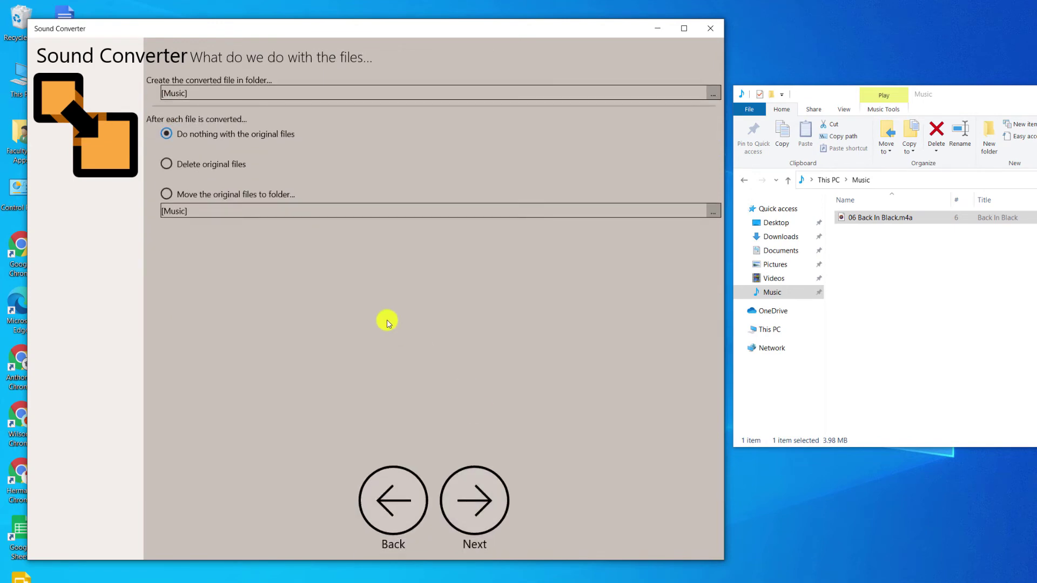
left_click(475, 503)
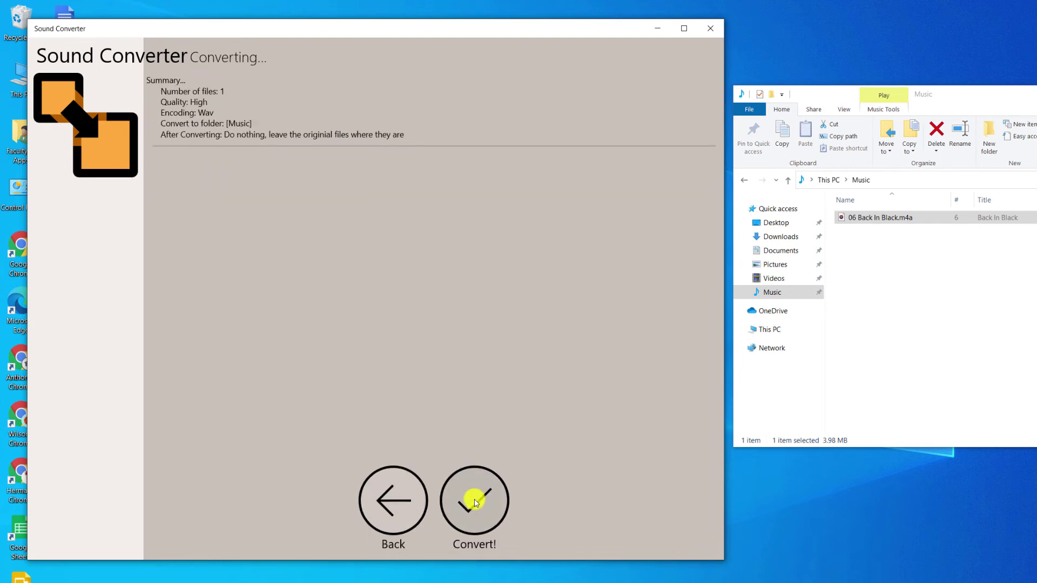
left_click(475, 503)
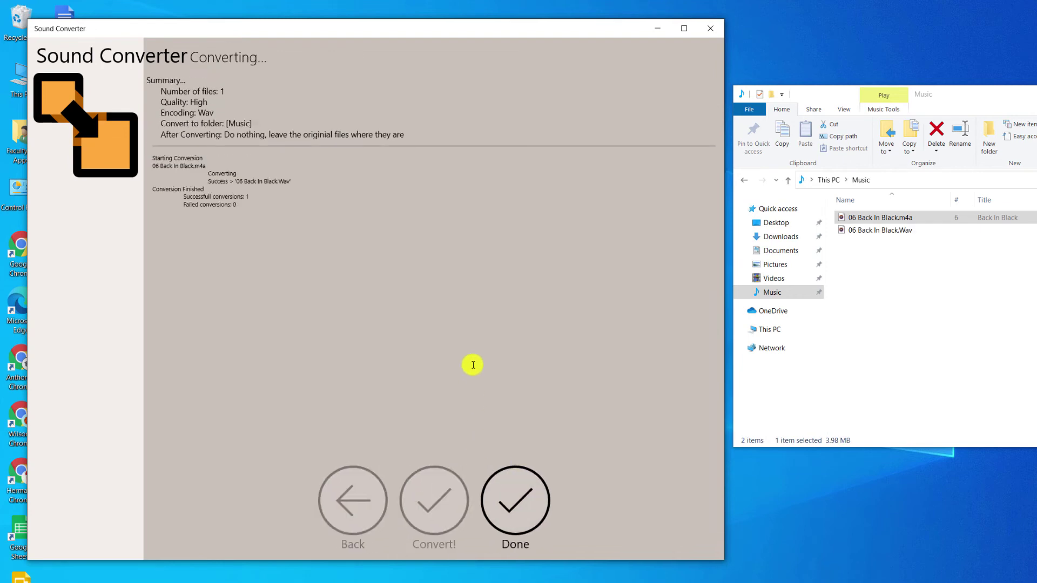
left_click(518, 495)
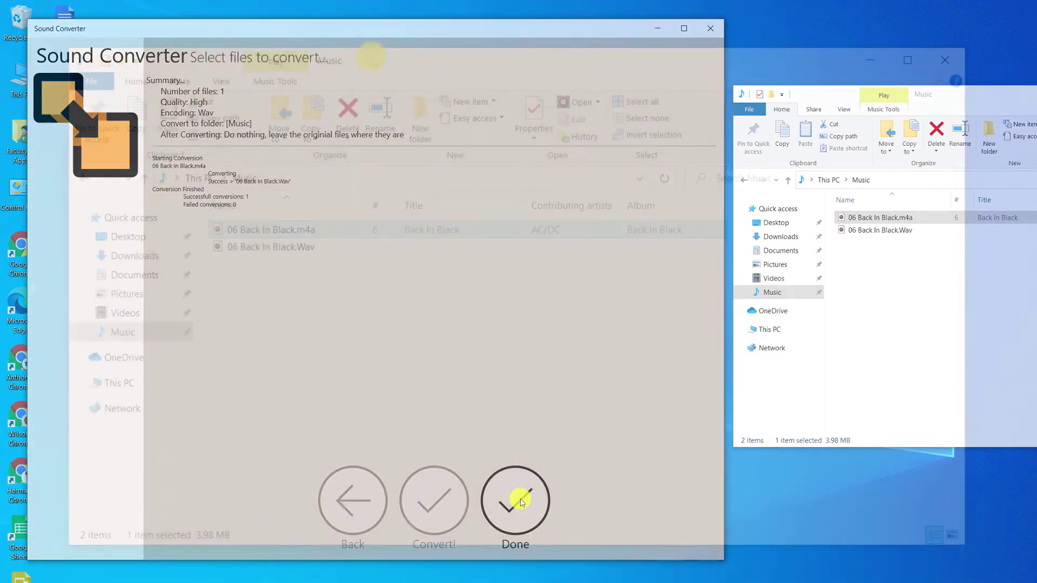